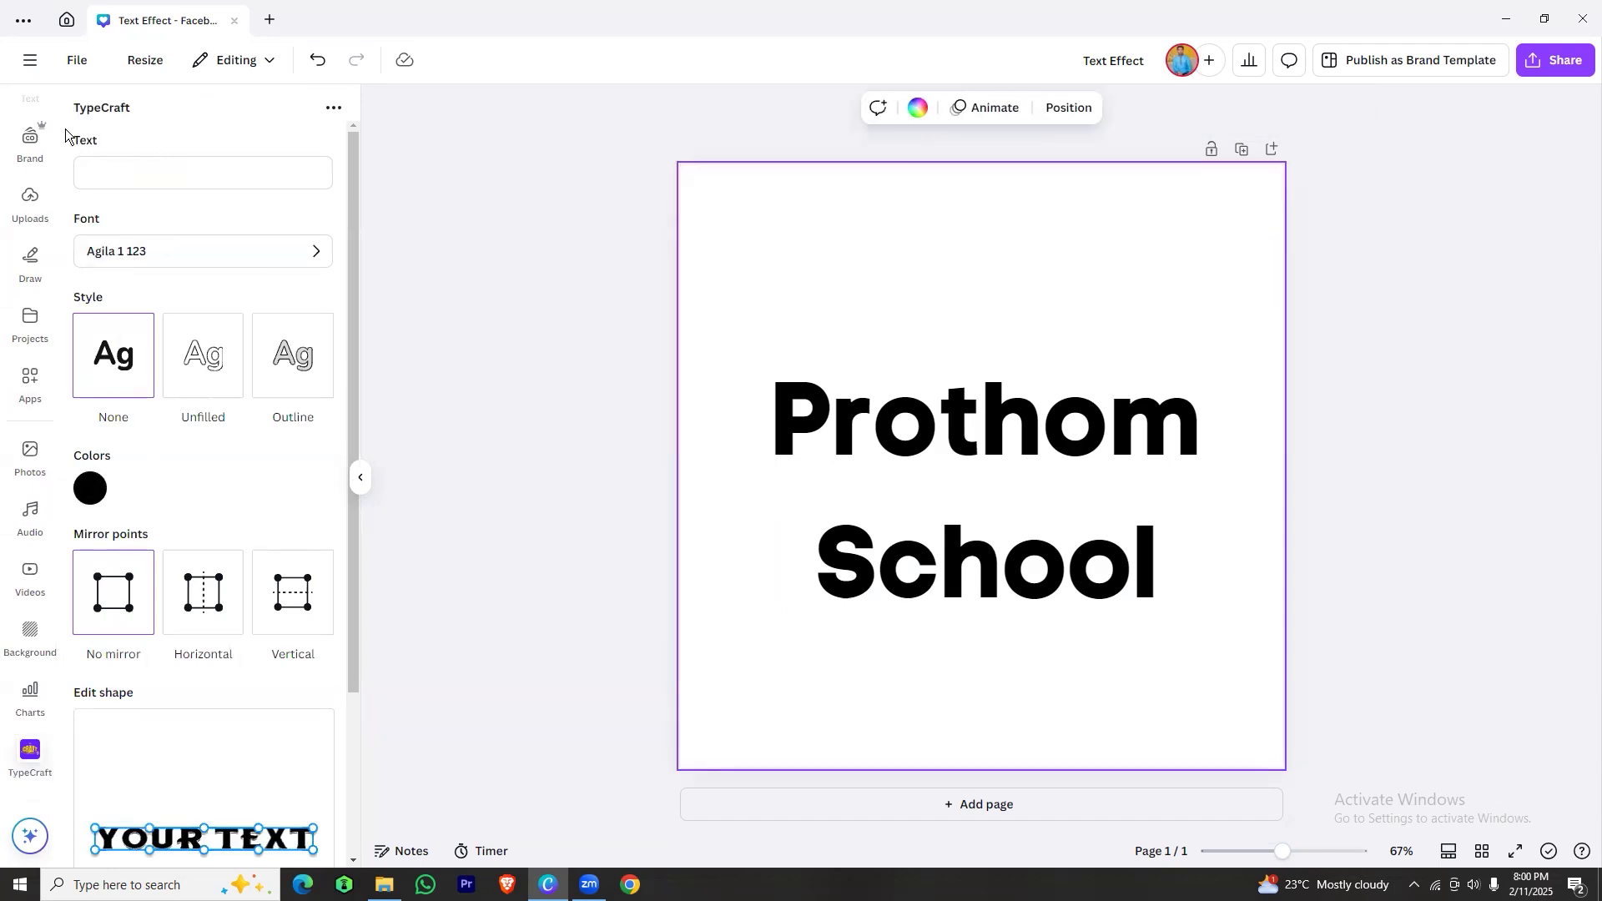
Copy the word Prothom from the canvas heading into the TypeCraft text field and replace it with PROTHOM in capitals.
{"action": "left_click", "coordinate": [873, 423]}
{"action": "left_click", "coordinate": [873, 422]}
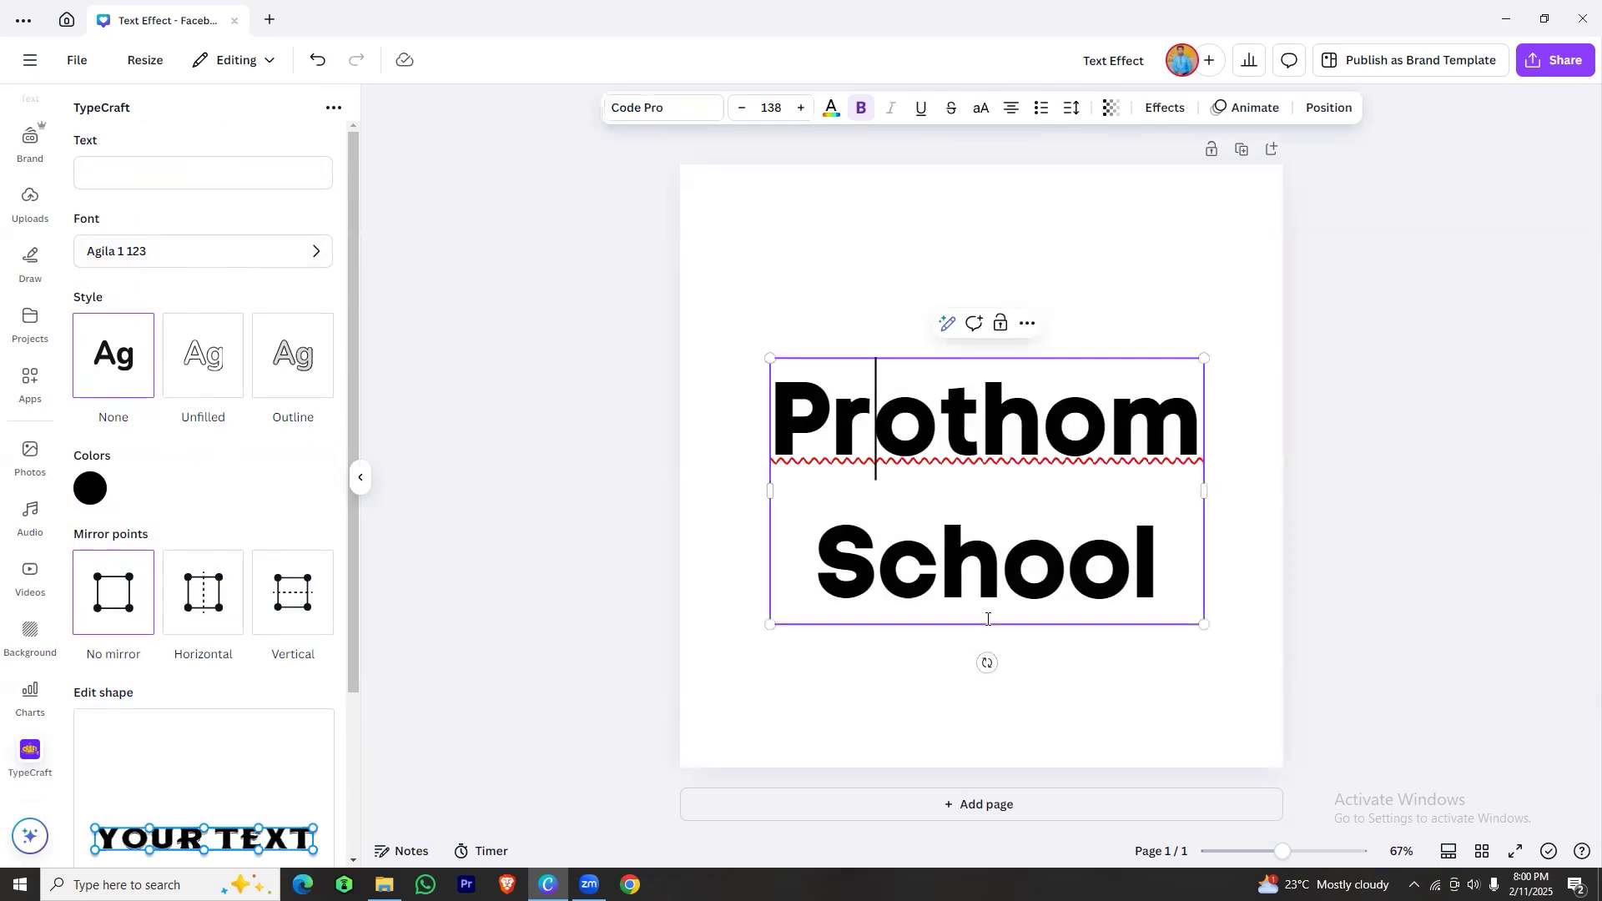
{"action": "left_click_drag", "start_coordinate": [1200, 422], "coordinate": [792, 414]}
{"action": "key", "text": "ctrl+c"}
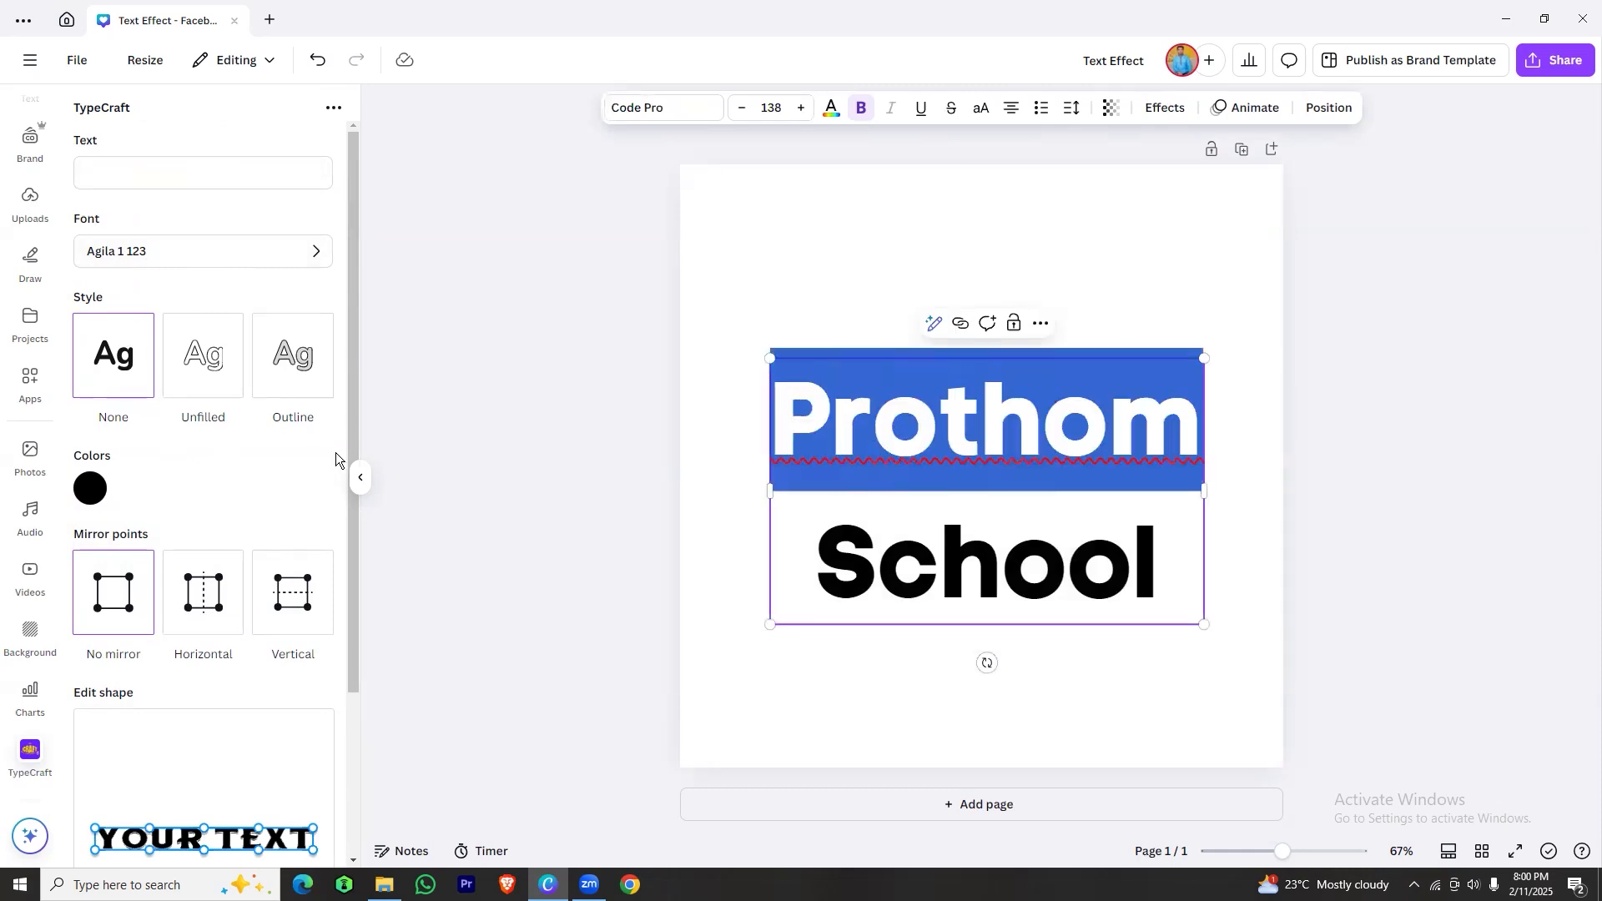
{"action": "left_click", "coordinate": [138, 171]}
{"action": "key", "text": "ctrl+v"}
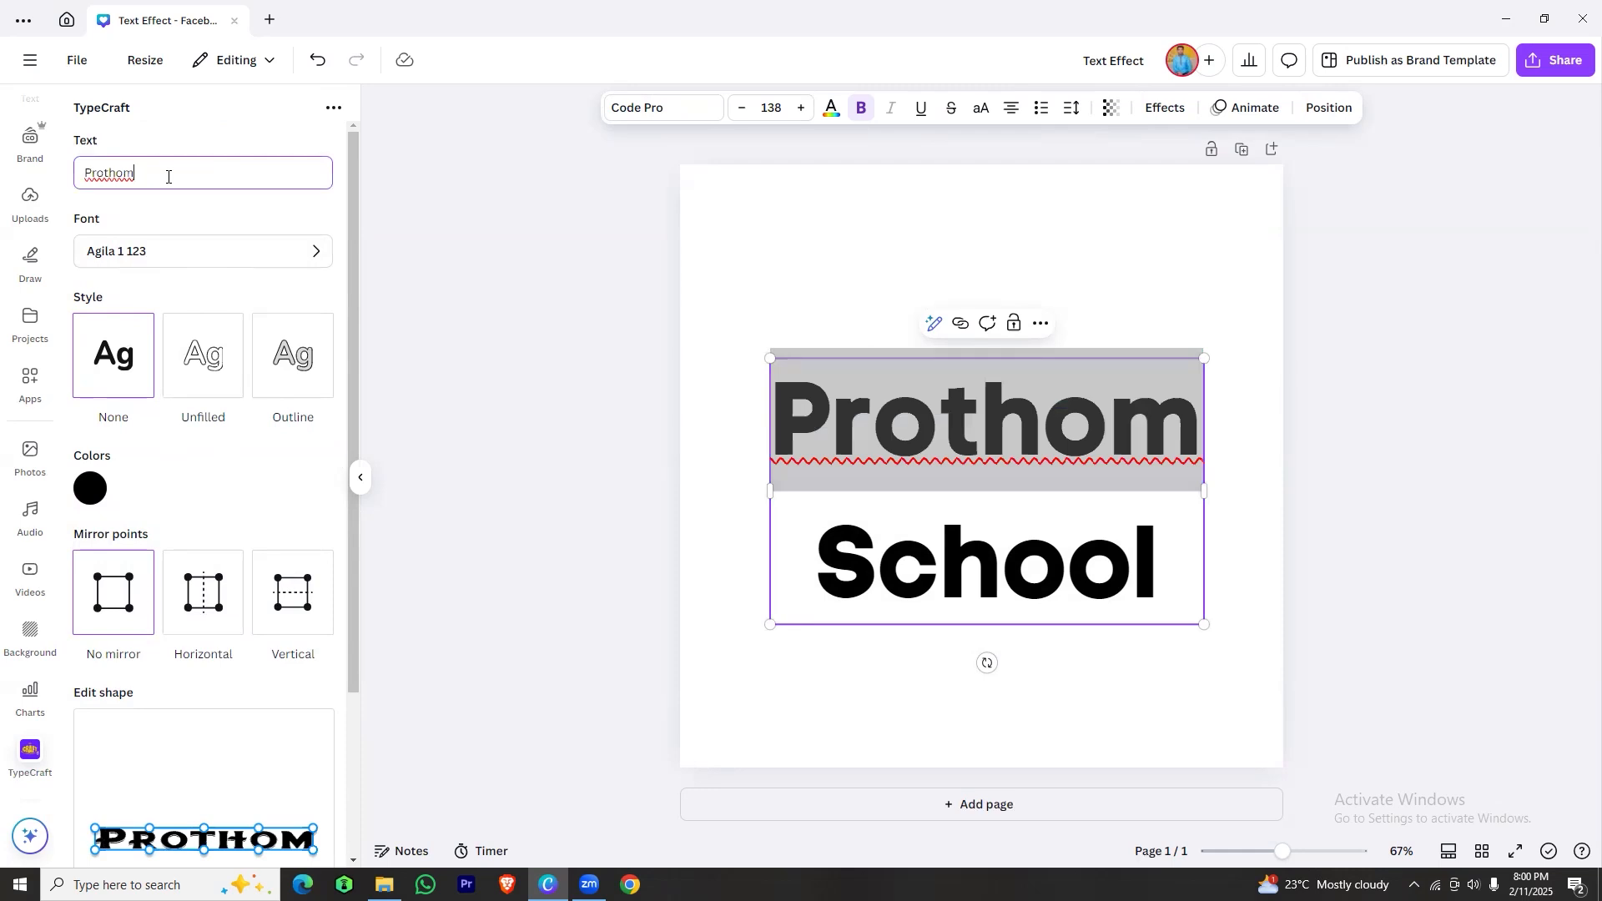
{"action": "key", "text": "ctrl+a"}
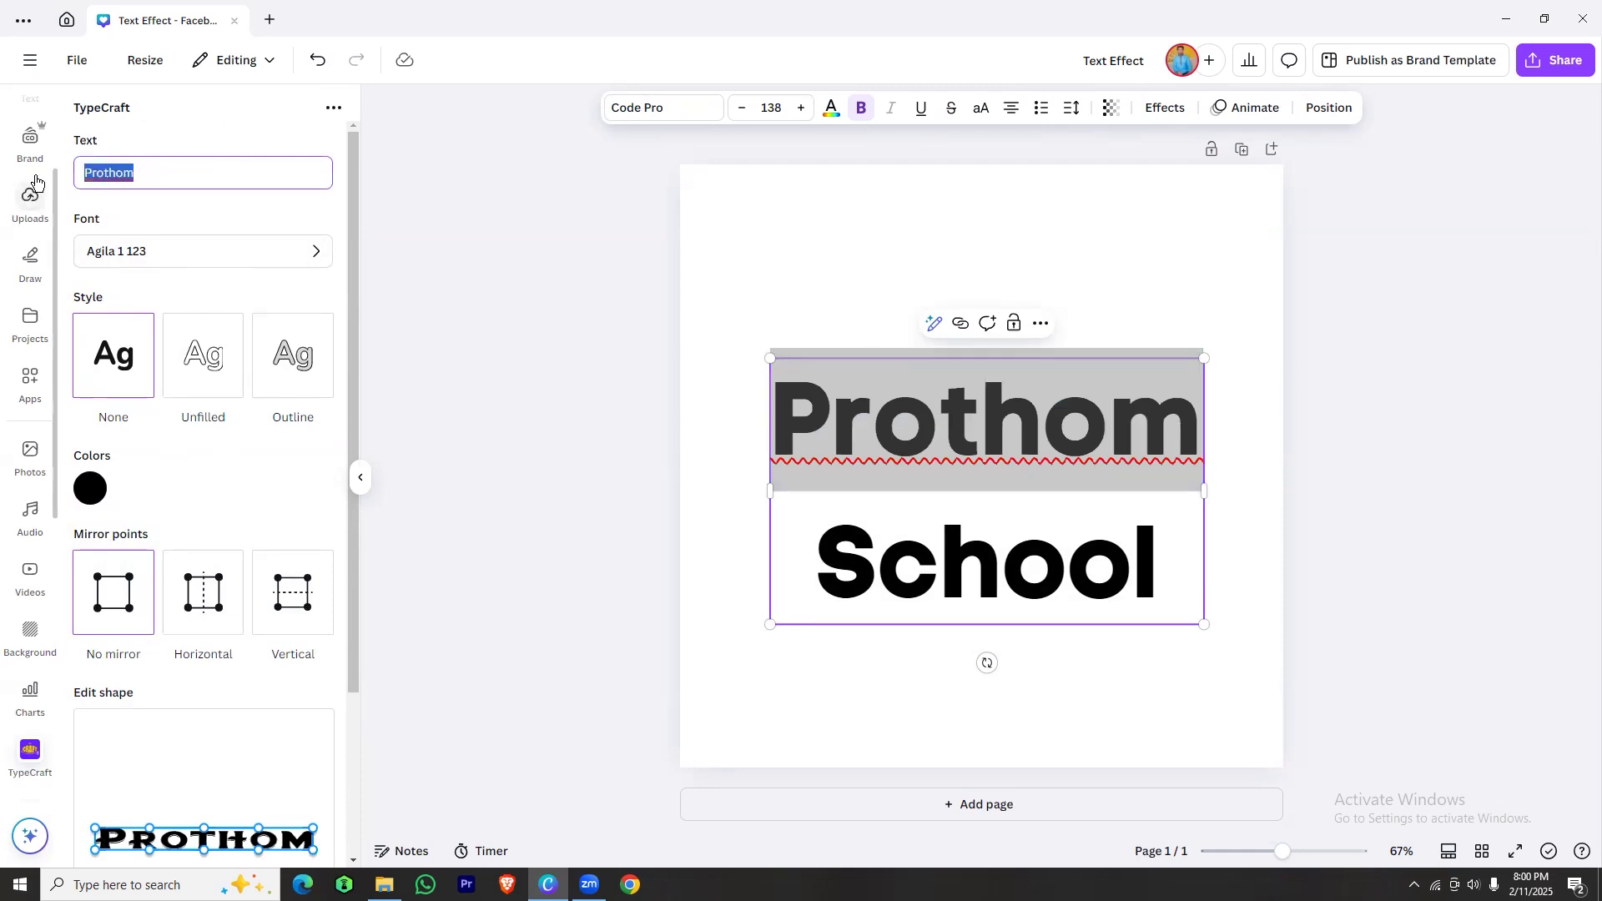
{"action": "type", "text": "PROTHOM"}
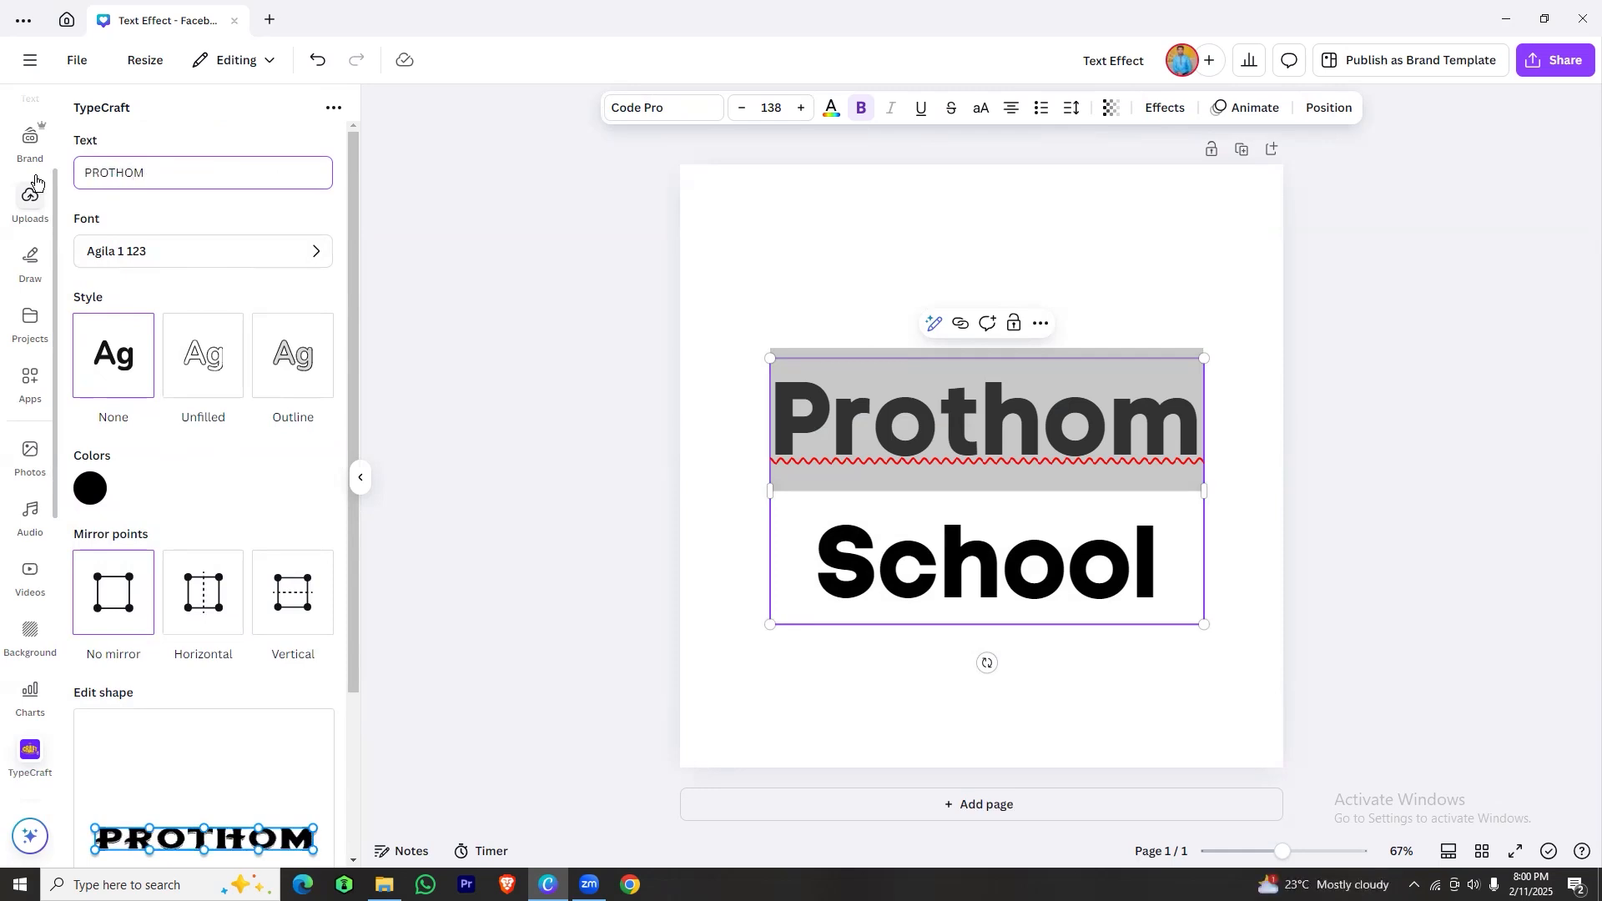
Look through the TypeCraft font list and the style, color, mirror and shape options.
{"action": "left_click", "coordinate": [192, 250]}
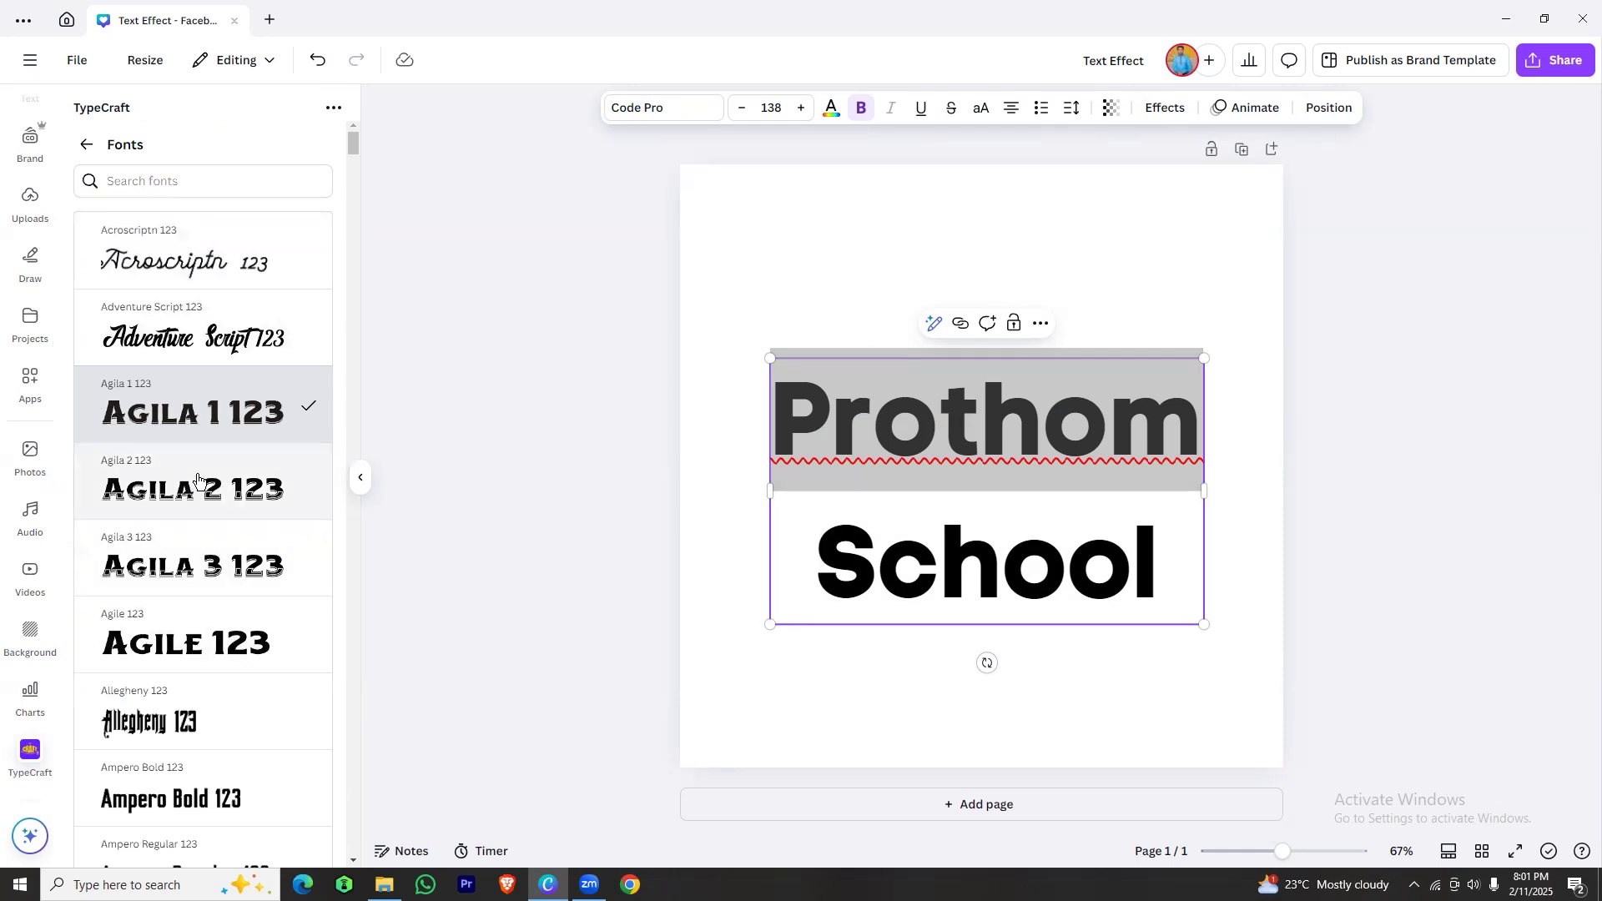
{"action": "scroll", "coordinate": [196, 618], "scroll_direction": "down", "scroll_amount": 4}
{"action": "scroll", "coordinate": [188, 643], "scroll_direction": "down", "scroll_amount": 2}
{"action": "scroll", "coordinate": [192, 584], "scroll_direction": "up", "scroll_amount": 6}
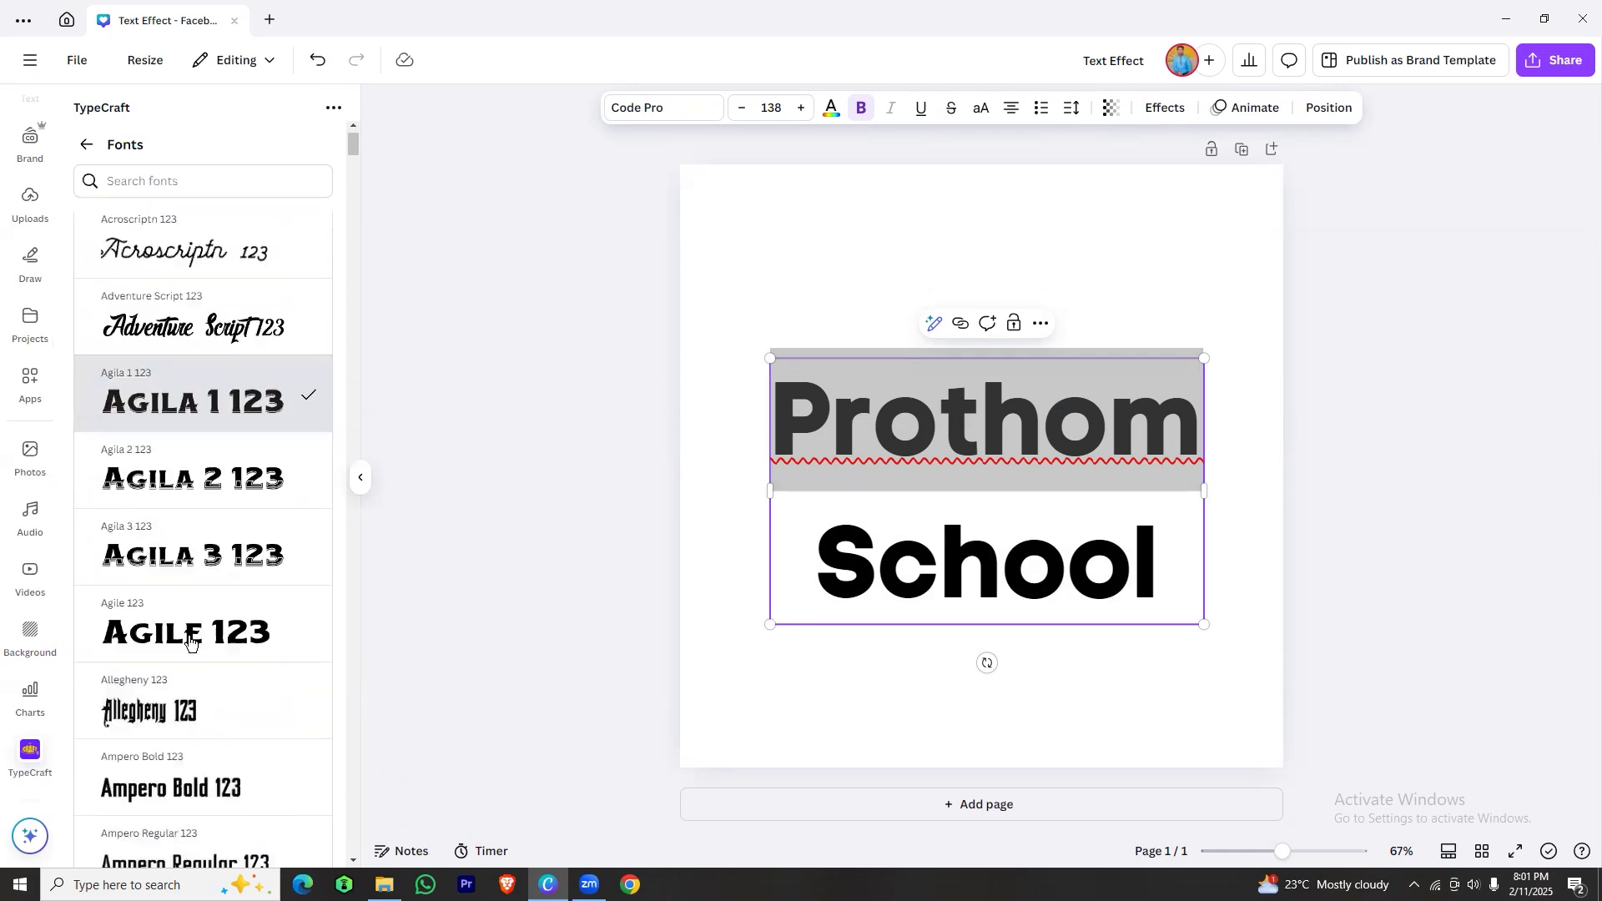
{"action": "left_click", "coordinate": [86, 145]}
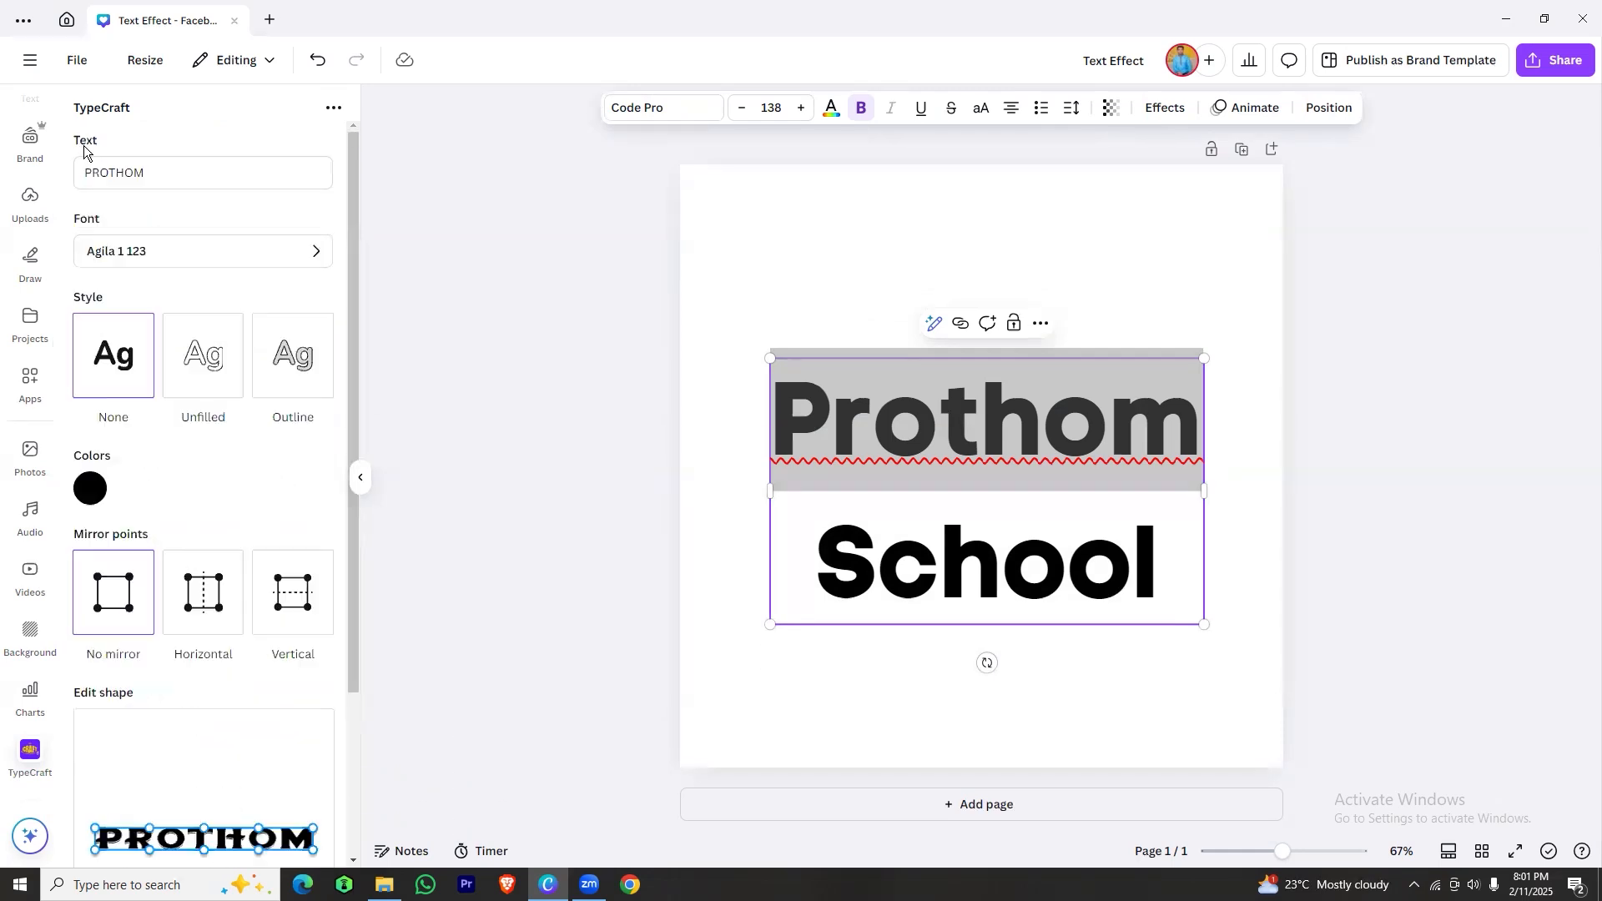
{"action": "scroll", "coordinate": [210, 493], "scroll_direction": "down", "scroll_amount": 3}
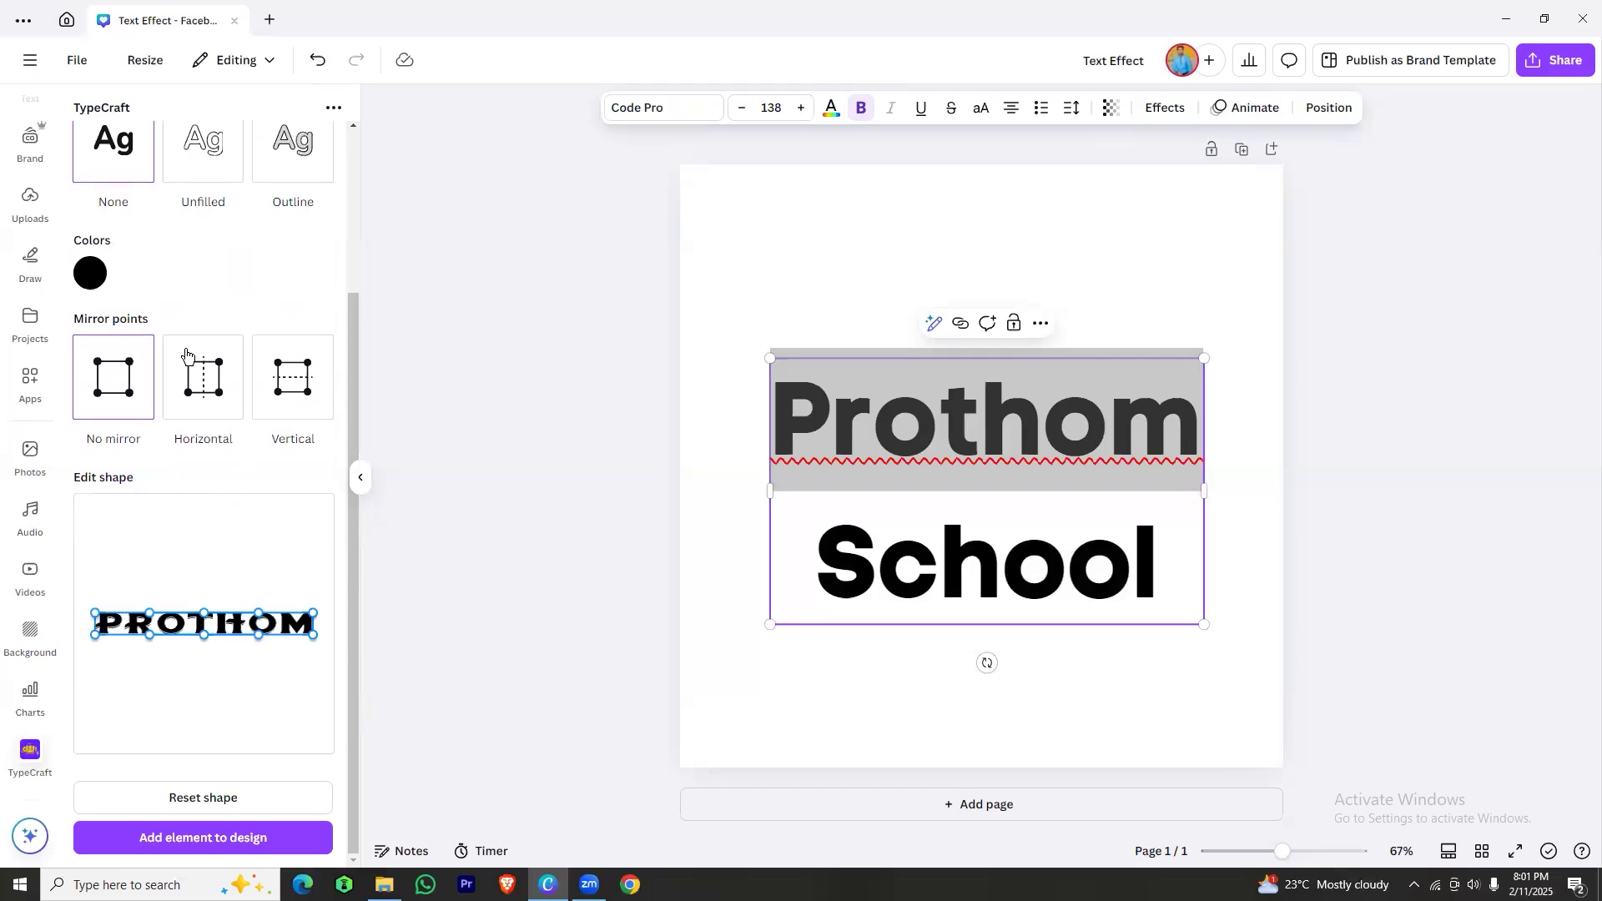
{"action": "scroll", "coordinate": [190, 367], "scroll_direction": "up", "scroll_amount": 3}
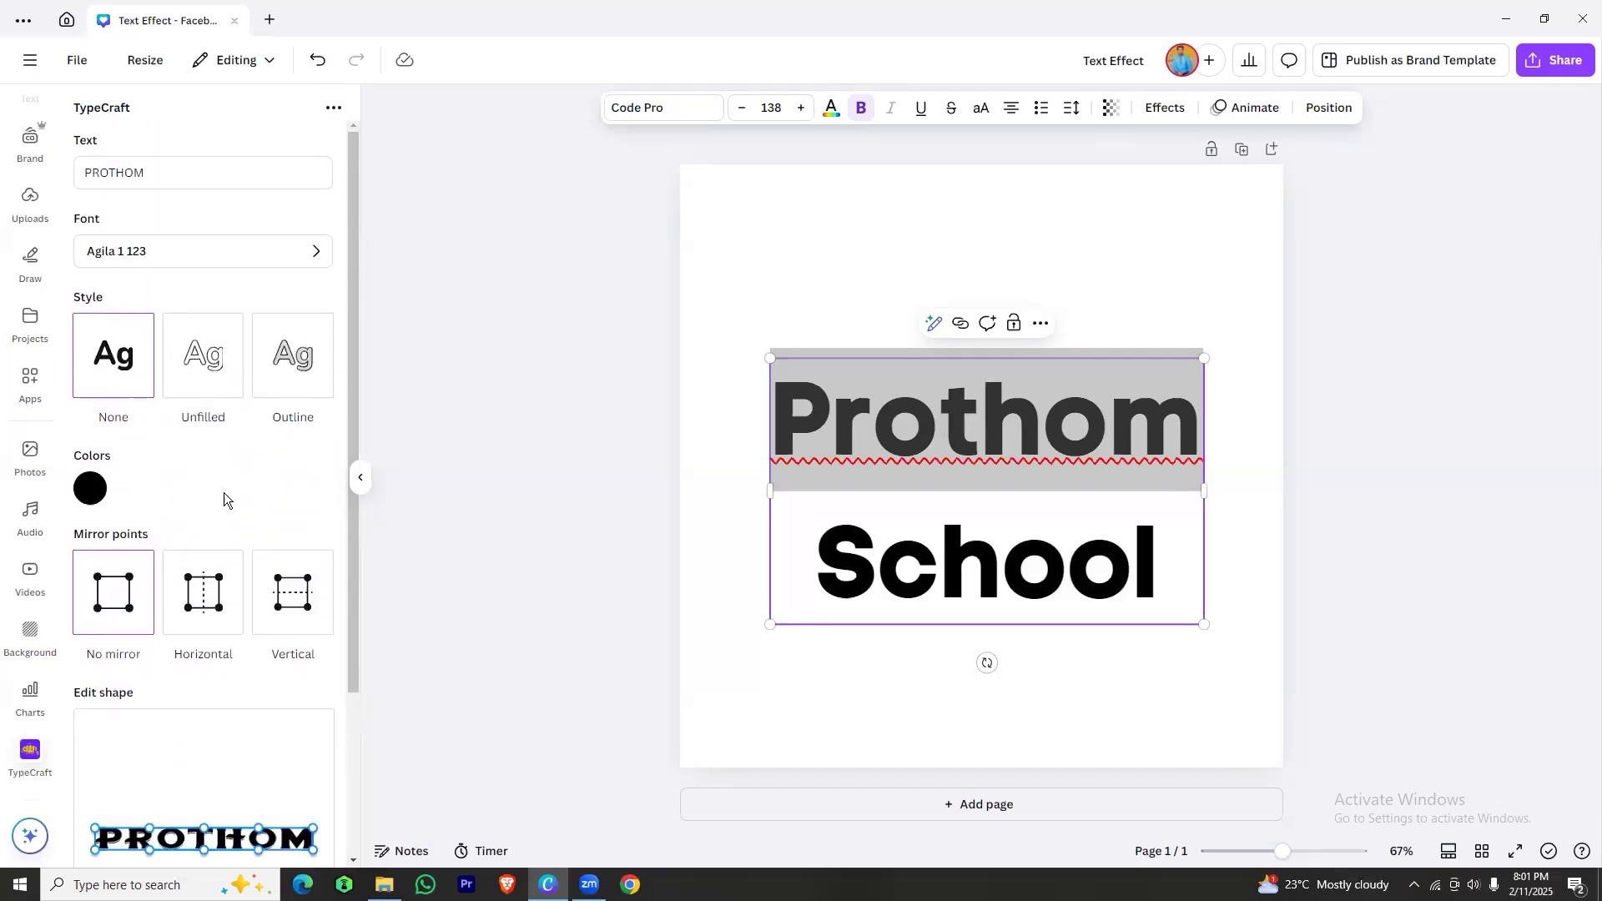
Stretch the lower edge of the PROTHOM shape downward, pulling both lower corners below the middle so the edge arches.
{"action": "scroll", "coordinate": [223, 493], "scroll_direction": "down", "scroll_amount": 3}
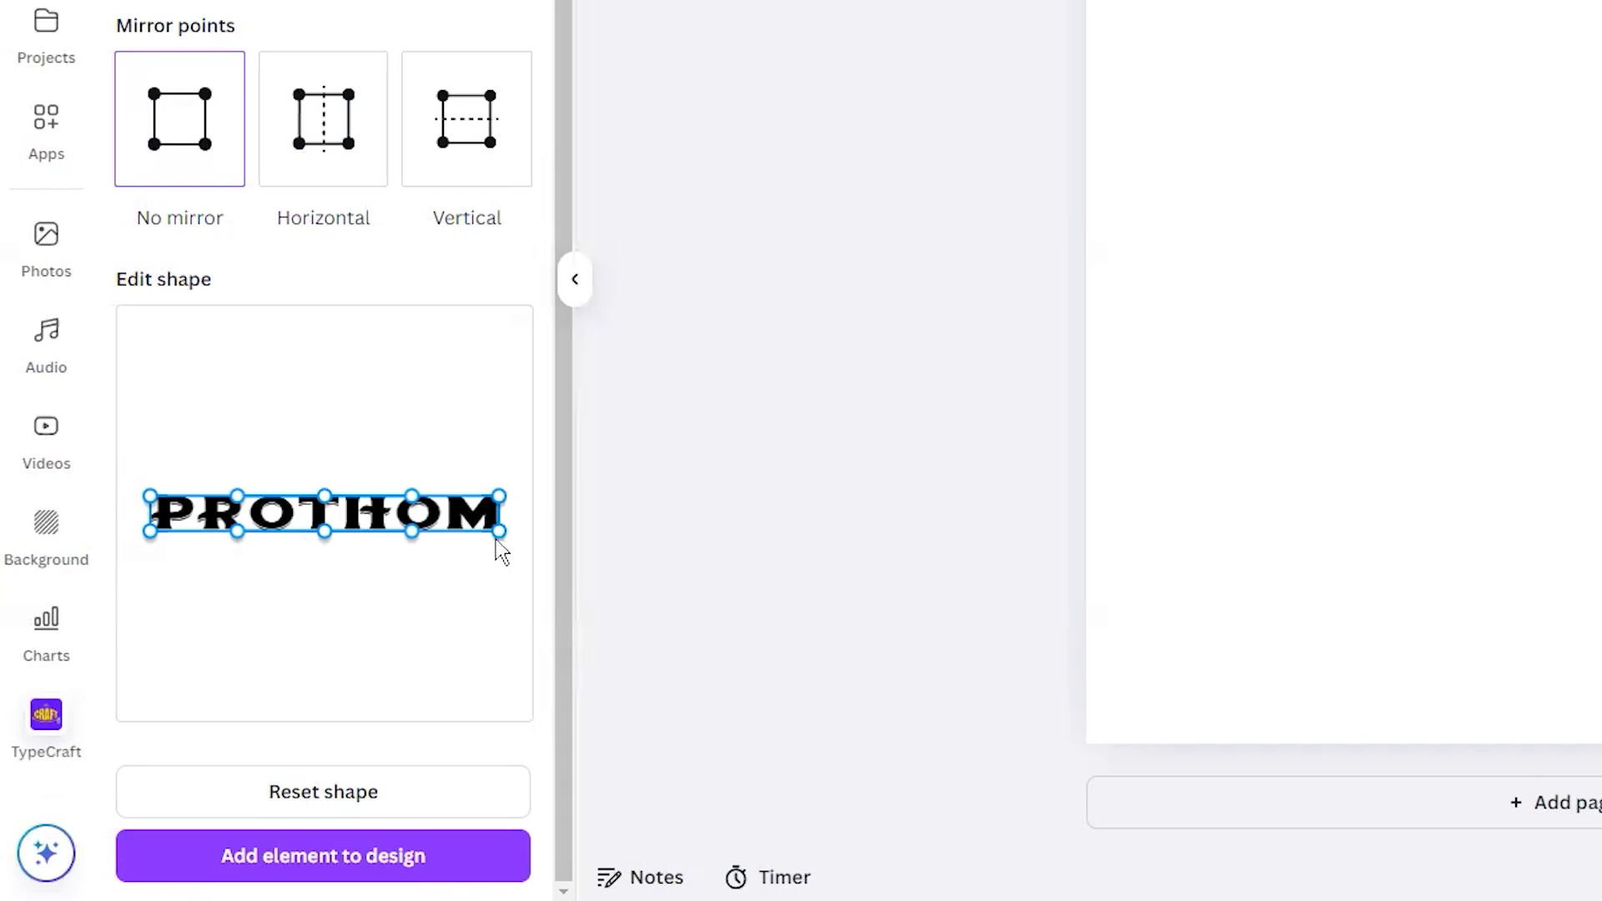
{"action": "left_click_drag", "start_coordinate": [498, 530], "coordinate": [504, 565]}
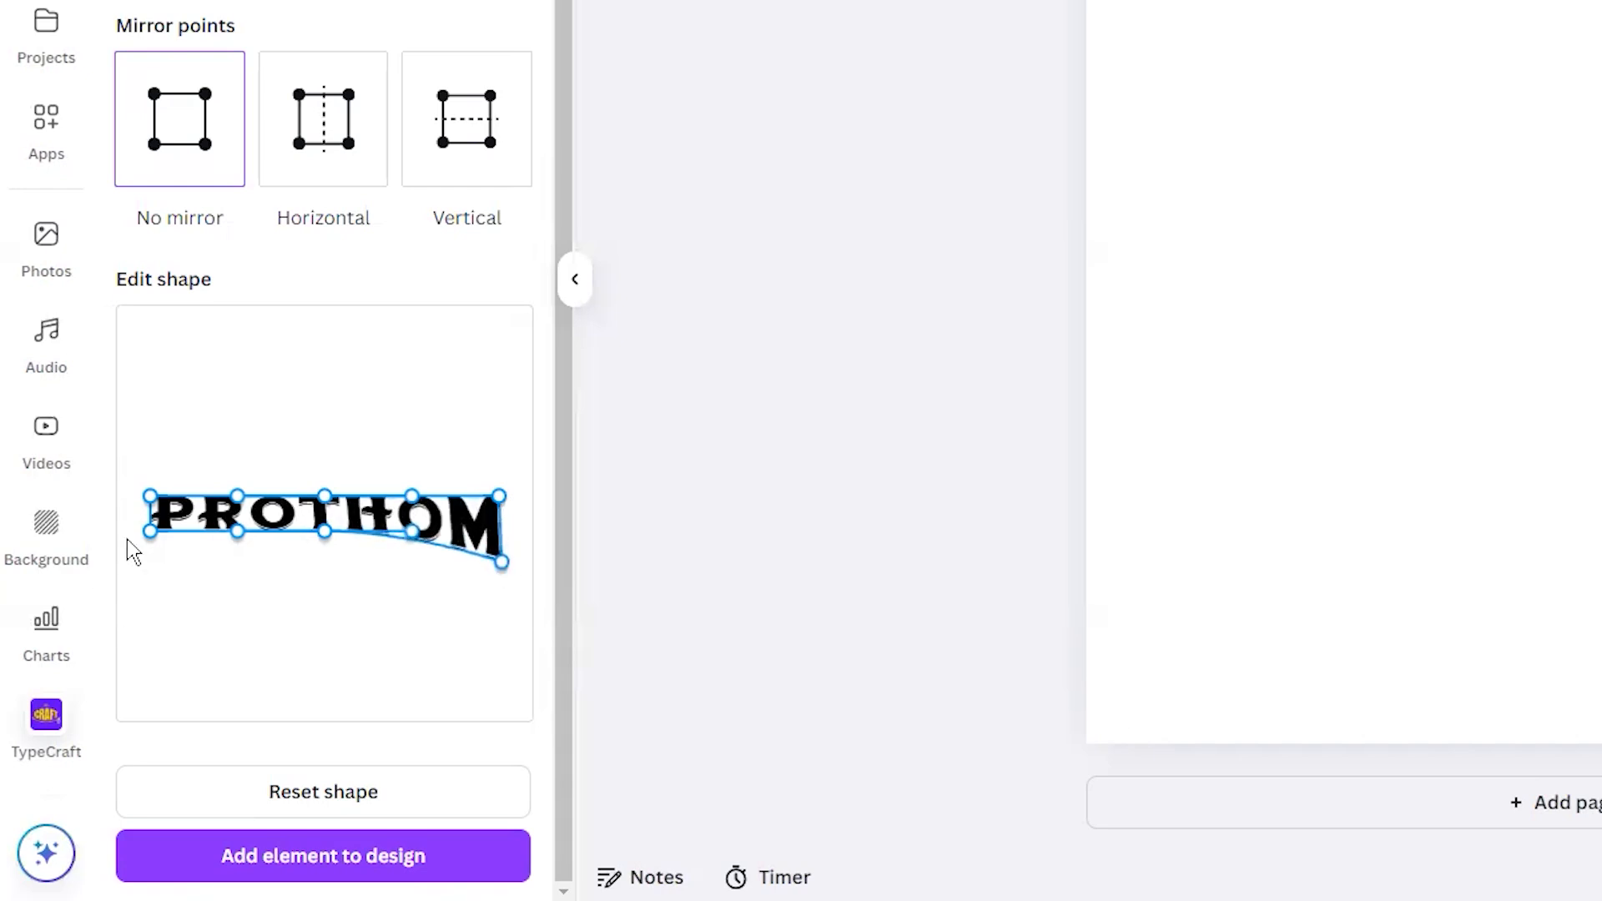
{"action": "left_click_drag", "start_coordinate": [149, 532], "coordinate": [145, 578]}
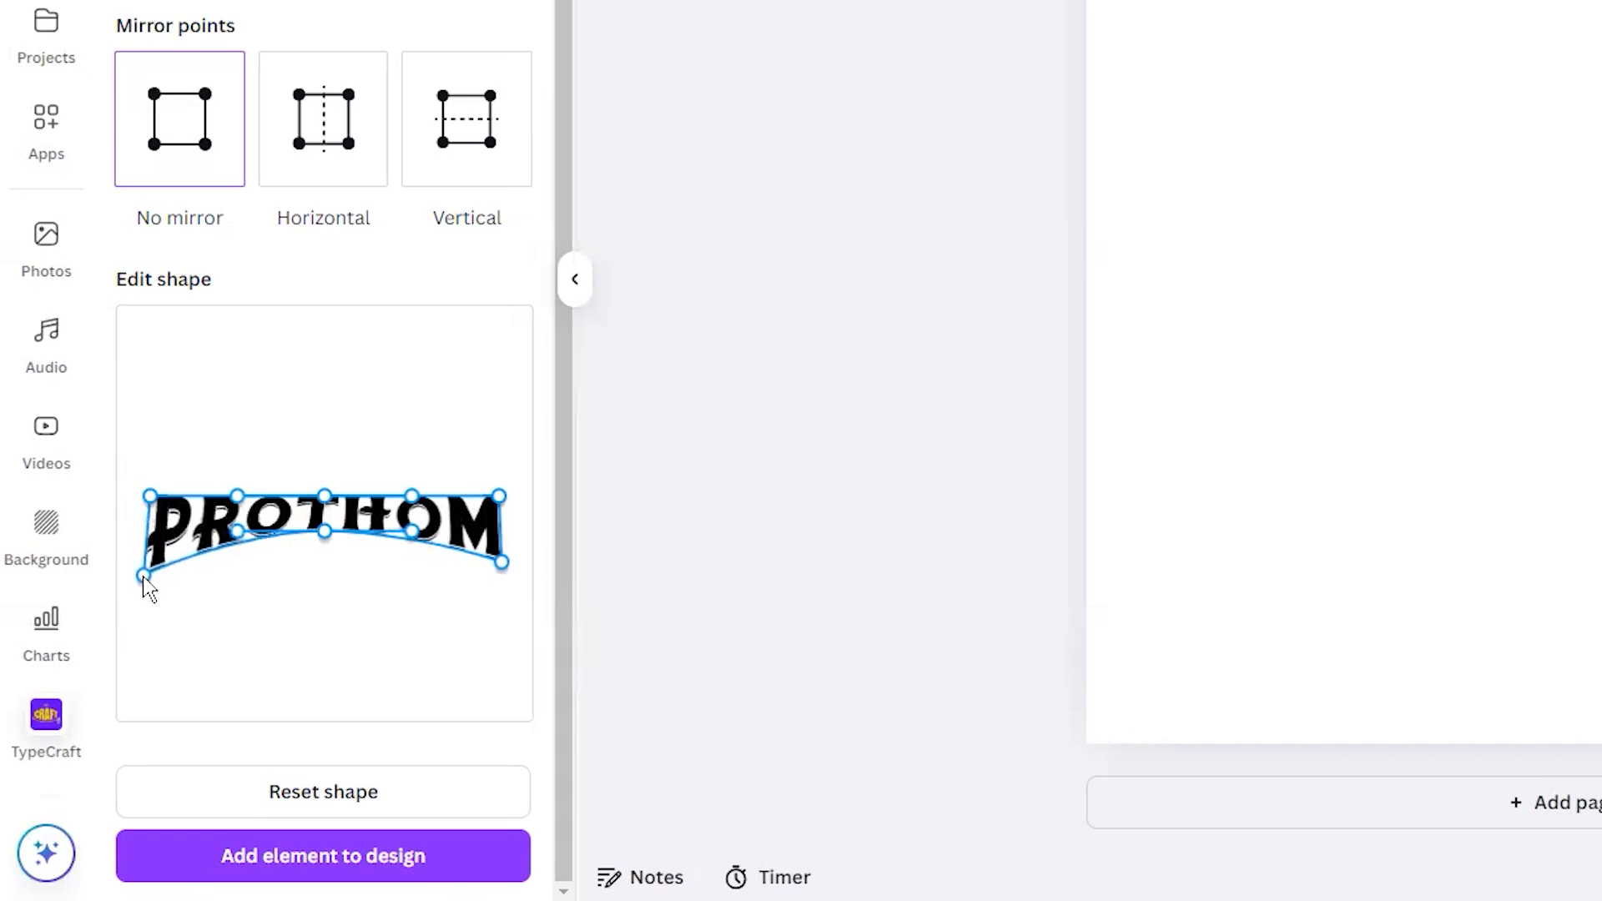
{"action": "left_click_drag", "start_coordinate": [322, 534], "coordinate": [318, 551]}
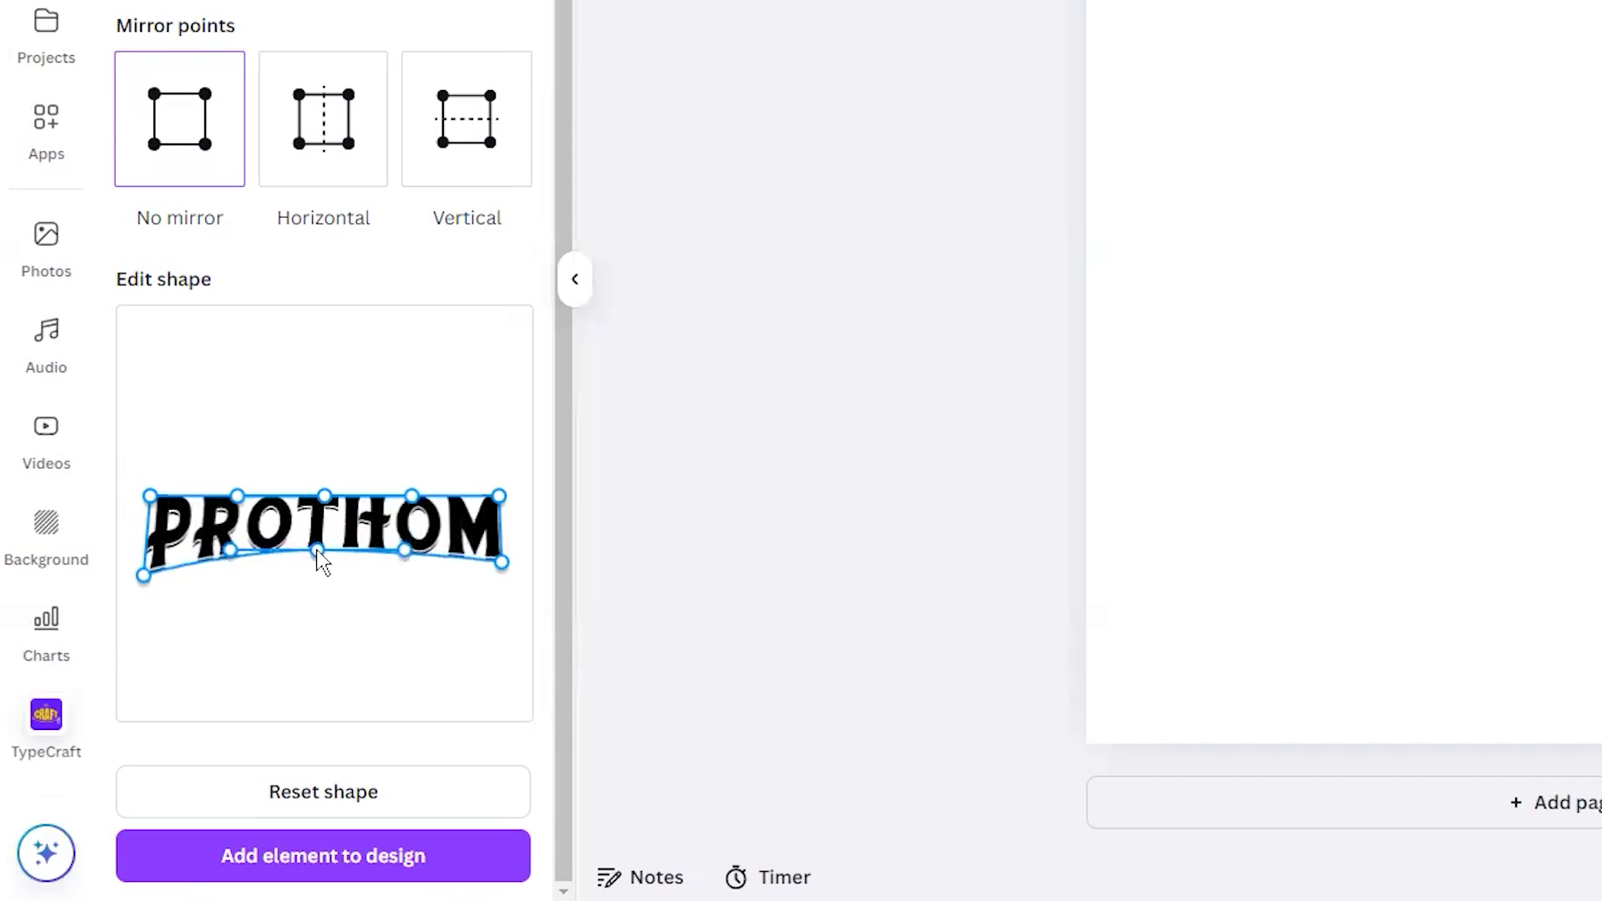
{"action": "left_click_drag", "start_coordinate": [501, 566], "coordinate": [507, 611]}
{"action": "left_click_drag", "start_coordinate": [143, 576], "coordinate": [134, 626]}
{"action": "left_click_drag", "start_coordinate": [500, 604], "coordinate": [504, 614]}
{"action": "left_click_drag", "start_coordinate": [317, 550], "coordinate": [313, 589]}
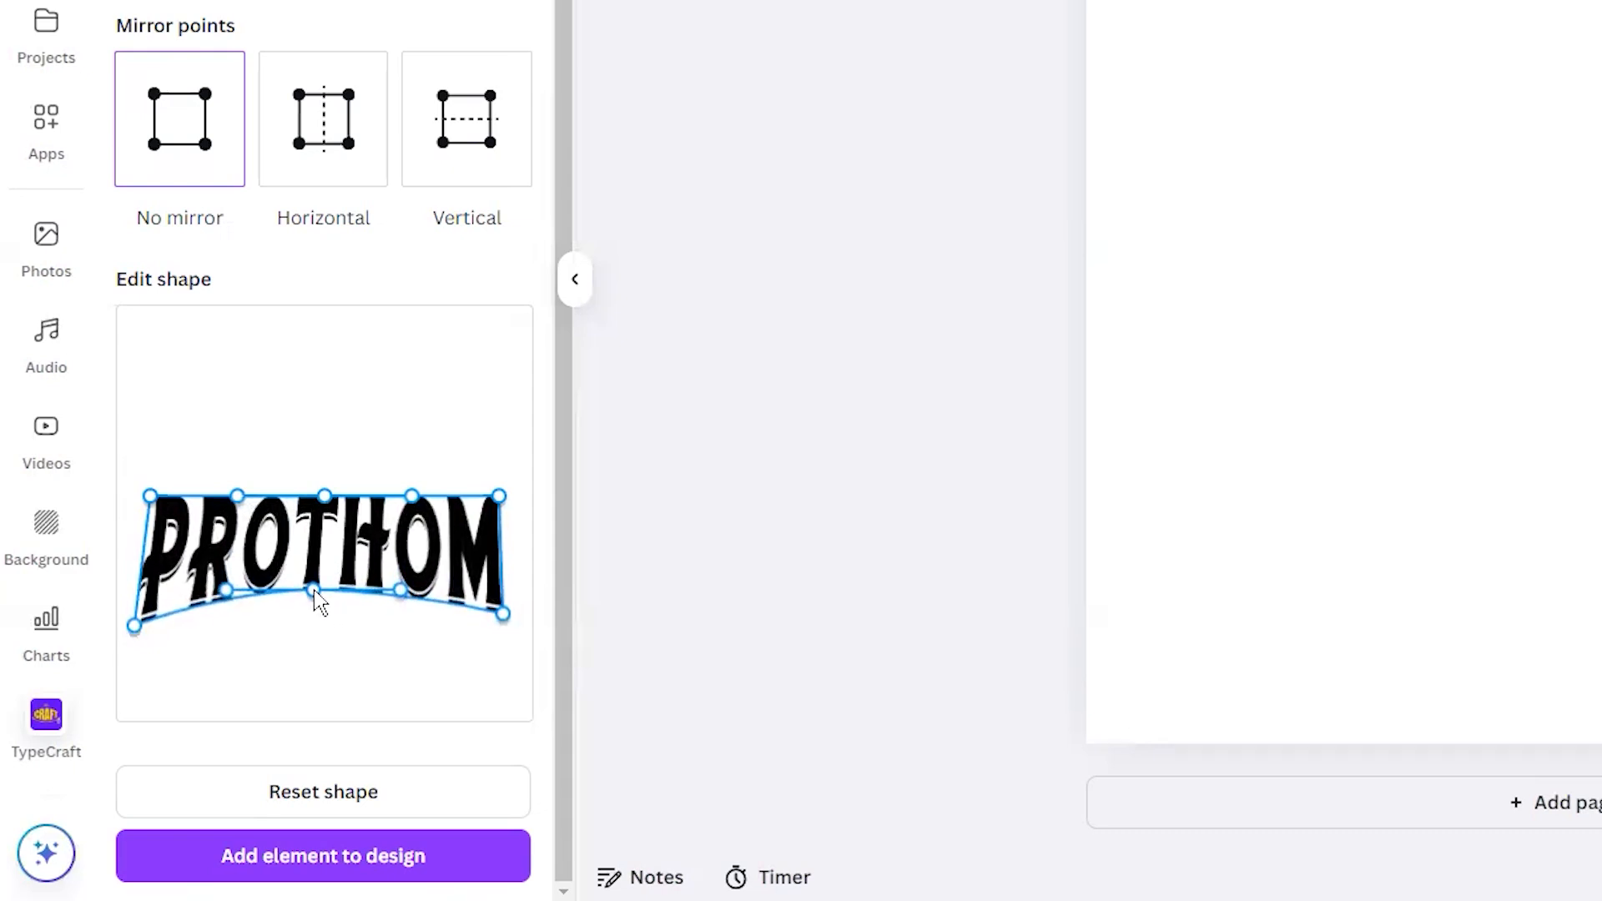
Flare the PROTHOM shape by raising both upper corners and evening the lower one, and add it to the design.
{"action": "left_click_drag", "start_coordinate": [150, 497], "coordinate": [143, 462]}
{"action": "left_click_drag", "start_coordinate": [500, 497], "coordinate": [508, 462]}
{"action": "left_click_drag", "start_coordinate": [144, 462], "coordinate": [139, 455]}
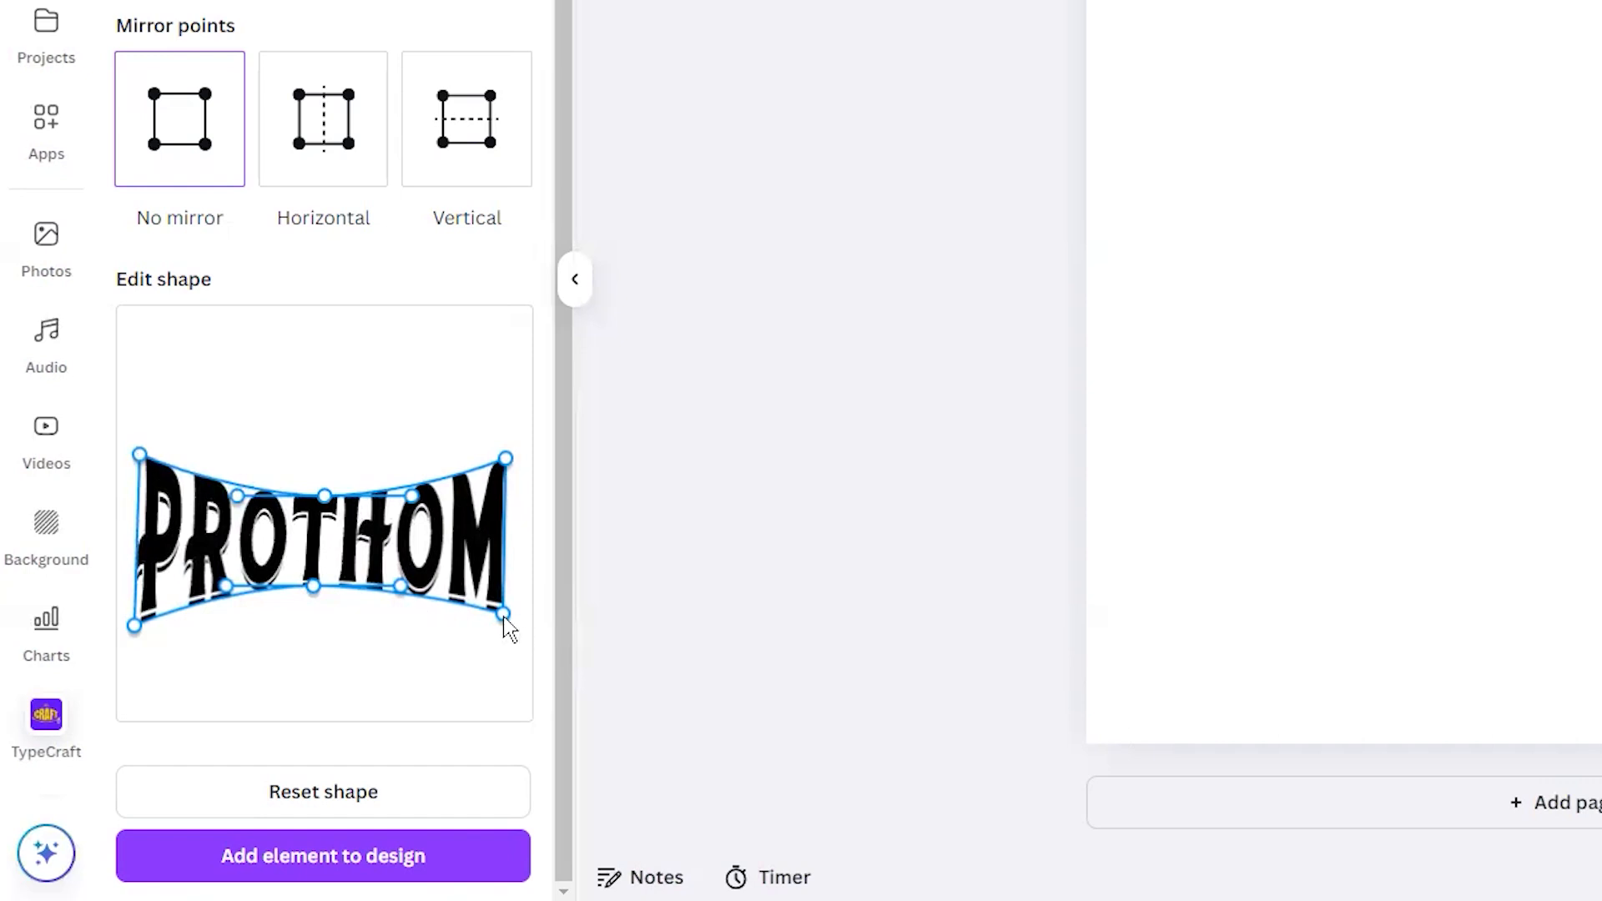
{"action": "left_click_drag", "start_coordinate": [504, 617], "coordinate": [504, 629]}
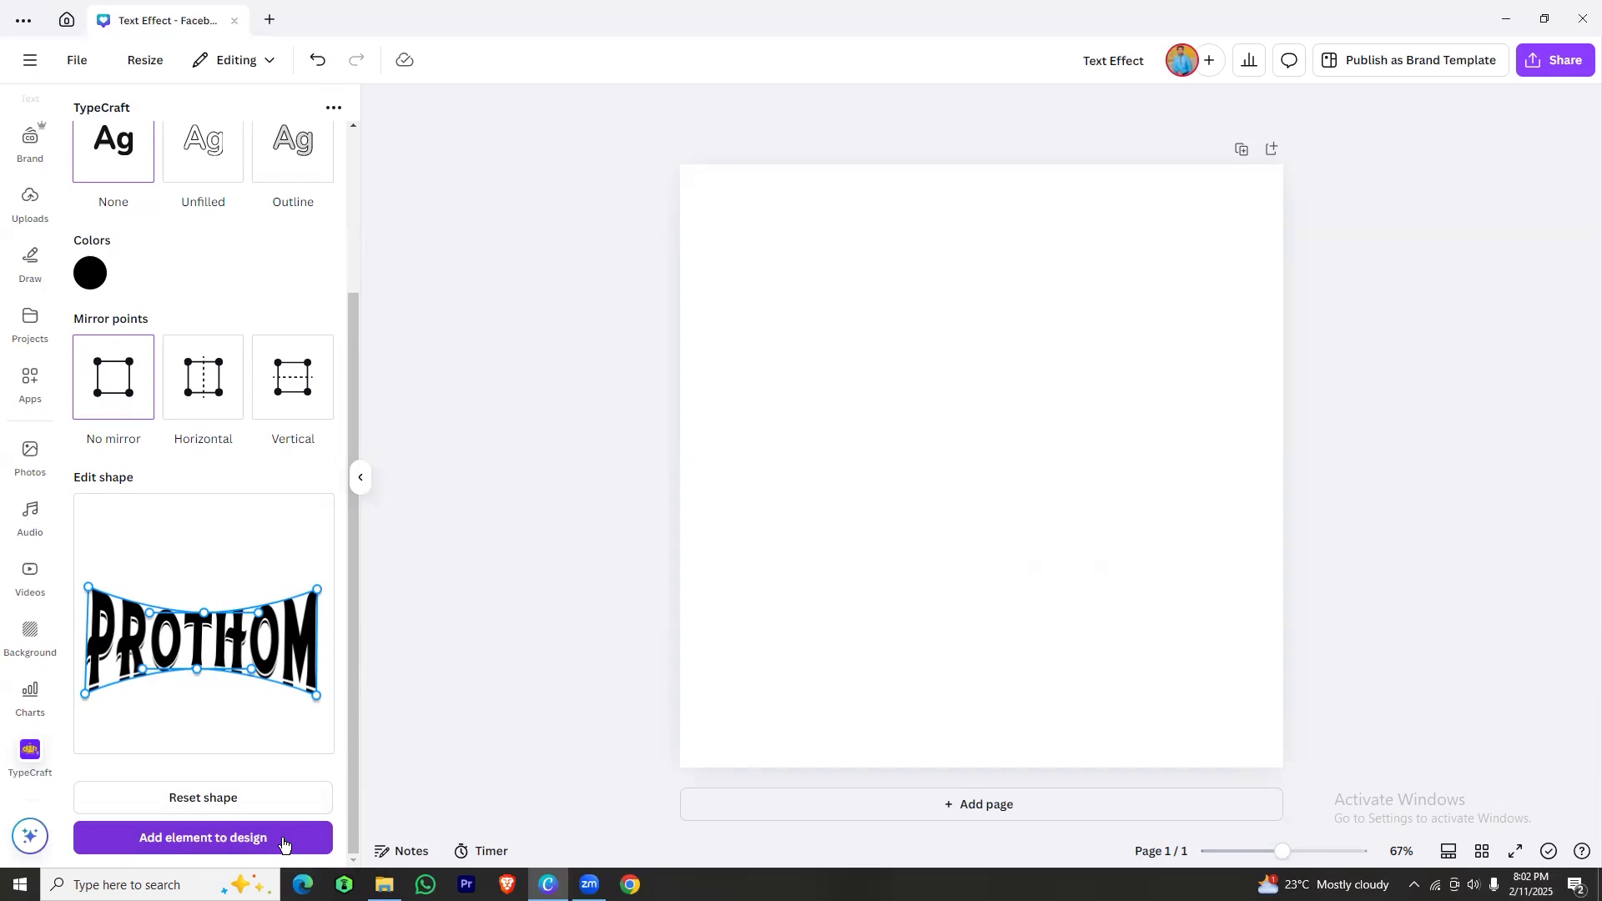
{"action": "left_click", "coordinate": [455, 868]}
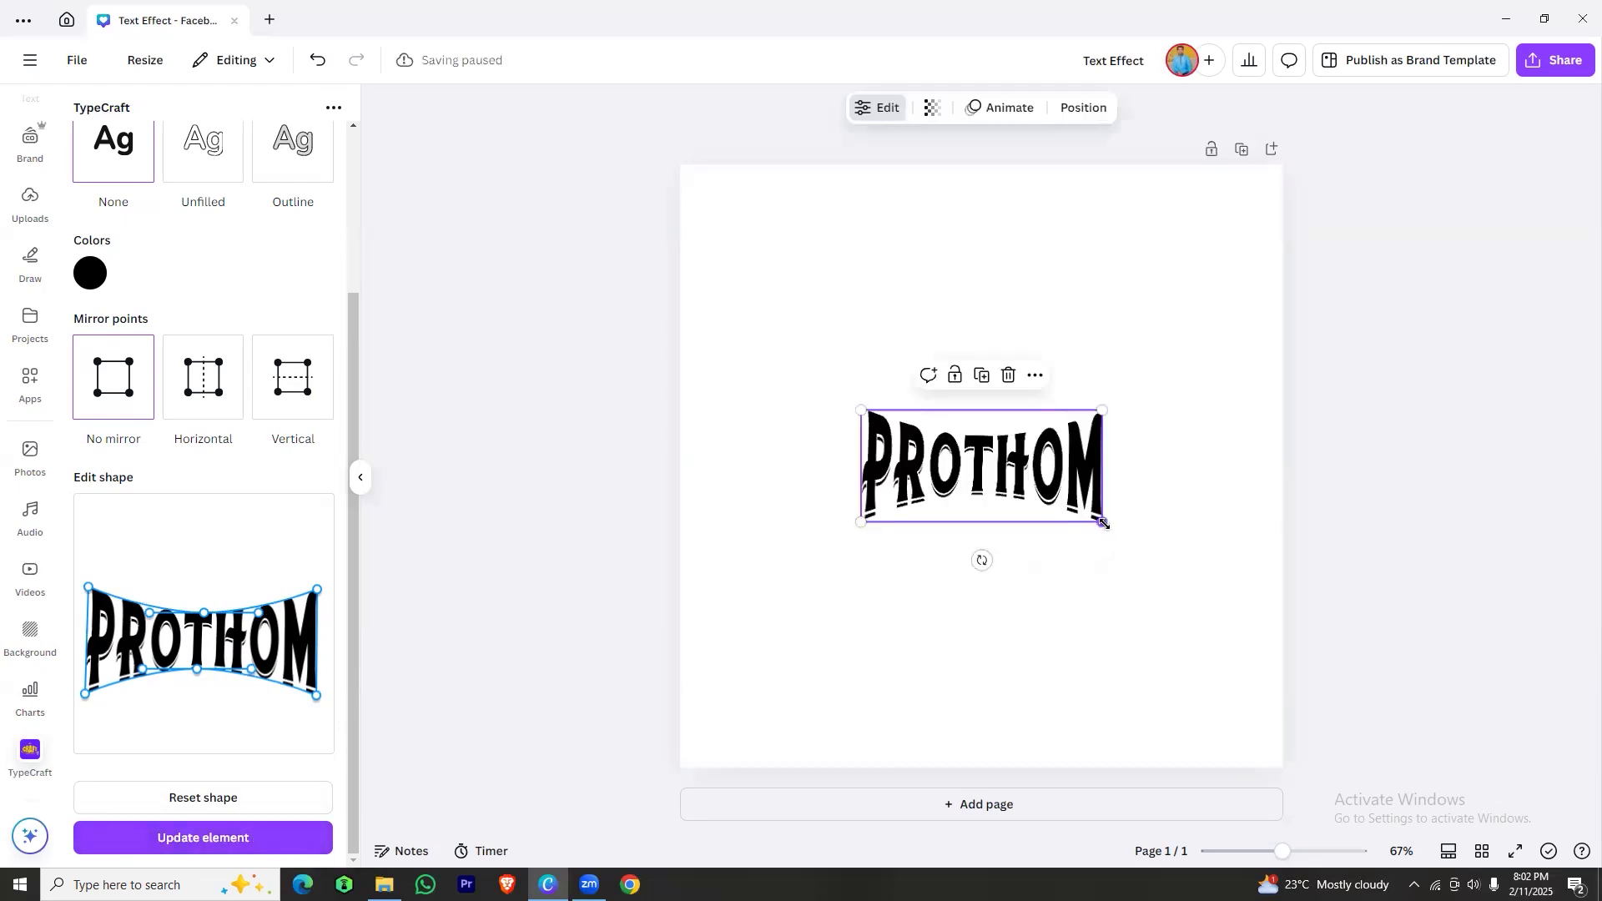
Enlarge the PROTHOM element to most of the page width in the upper half and center it horizontally on the page.
{"action": "left_click_drag", "start_coordinate": [1104, 524], "coordinate": [1213, 579]}
{"action": "left_click_drag", "start_coordinate": [1051, 517], "coordinate": [917, 360]}
{"action": "left_click_drag", "start_coordinate": [1085, 424], "coordinate": [1206, 508]}
{"action": "right_click", "coordinate": [1045, 399]}
{"action": "mouse_move", "coordinate": [1127, 559]}
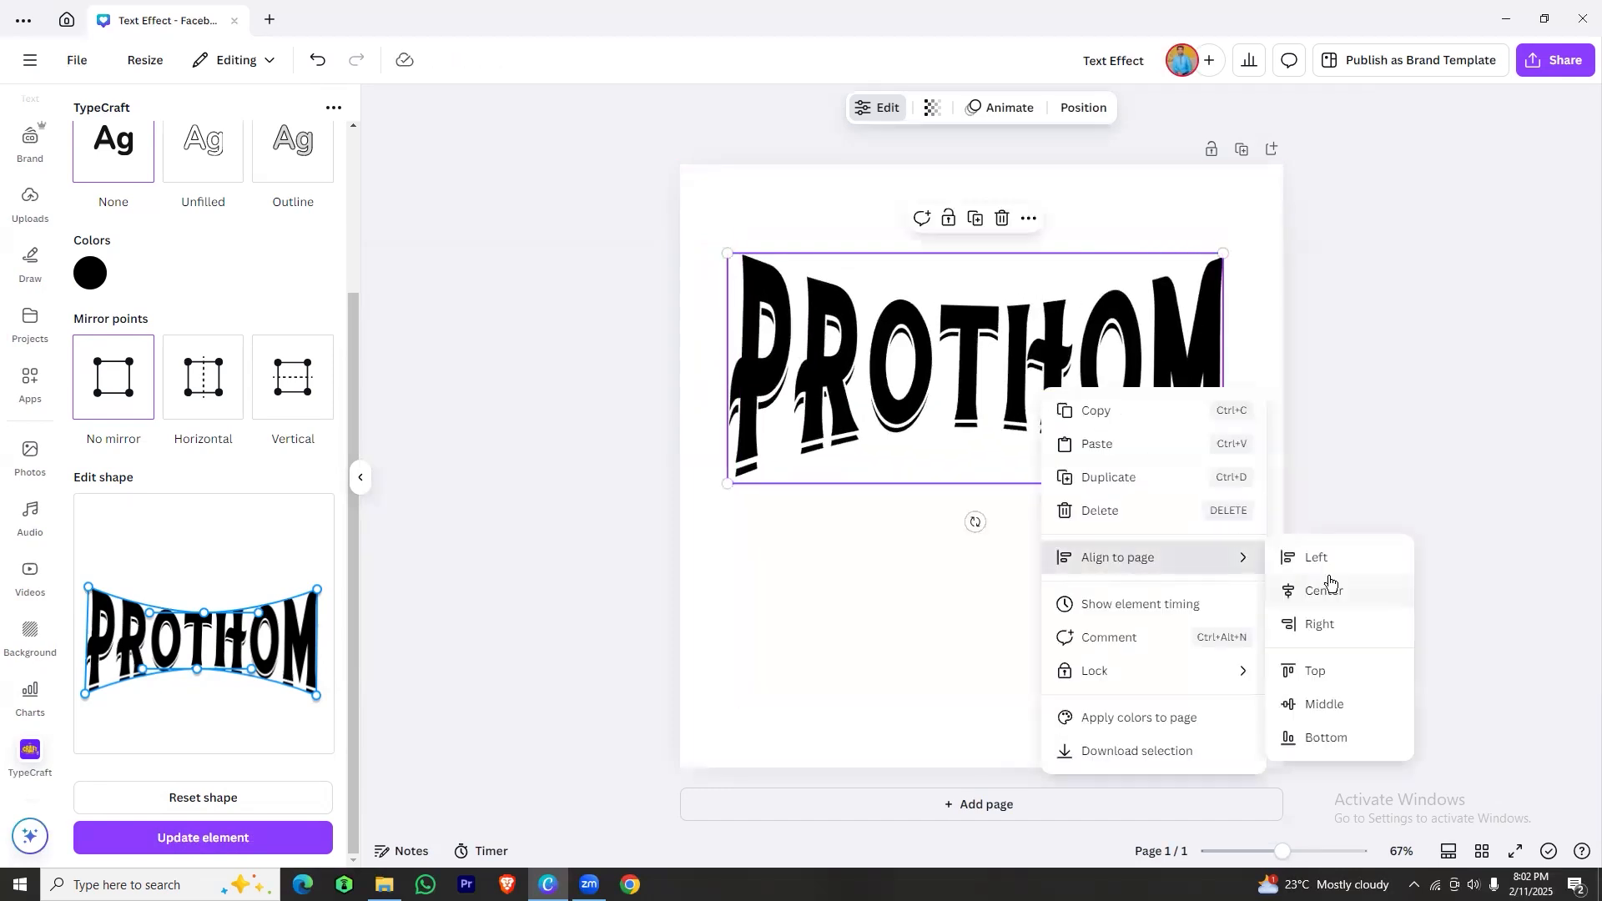
{"action": "left_click", "coordinate": [1331, 585]}
{"action": "left_click", "coordinate": [1330, 584]}
Set up a new TypeCraft text SCHOOL with the font Agila 1 123 and the color #000000.
{"action": "left_click_drag", "start_coordinate": [186, 173], "coordinate": [85, 173]}
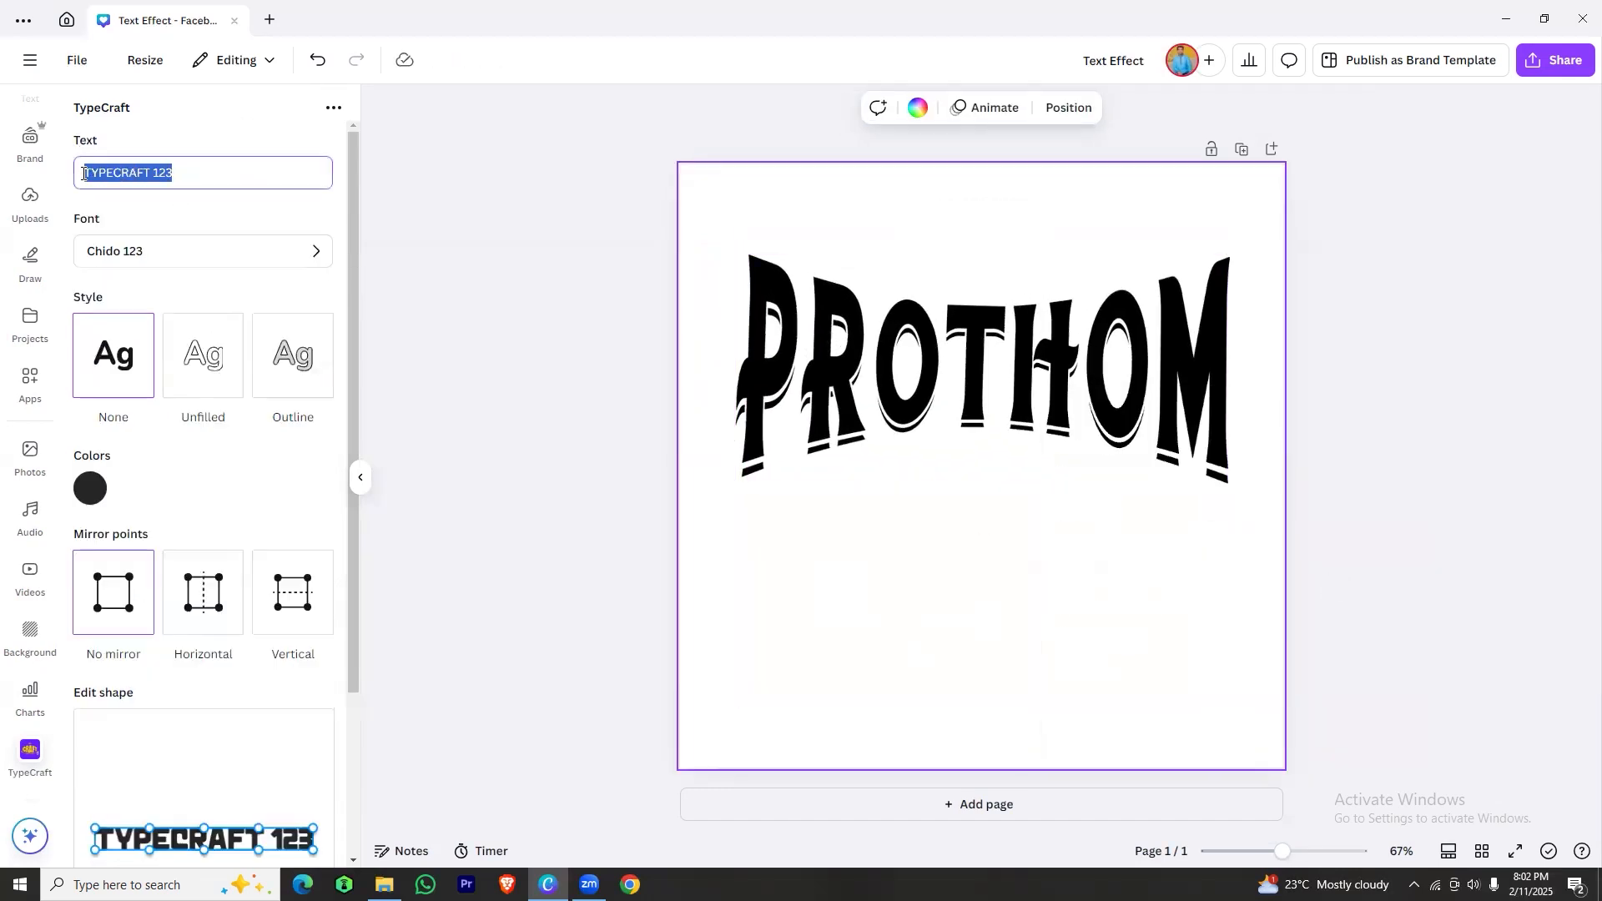
{"action": "type", "text": "SCHOOL"}
{"action": "scroll", "coordinate": [202, 536], "scroll_direction": "down", "scroll_amount": 3}
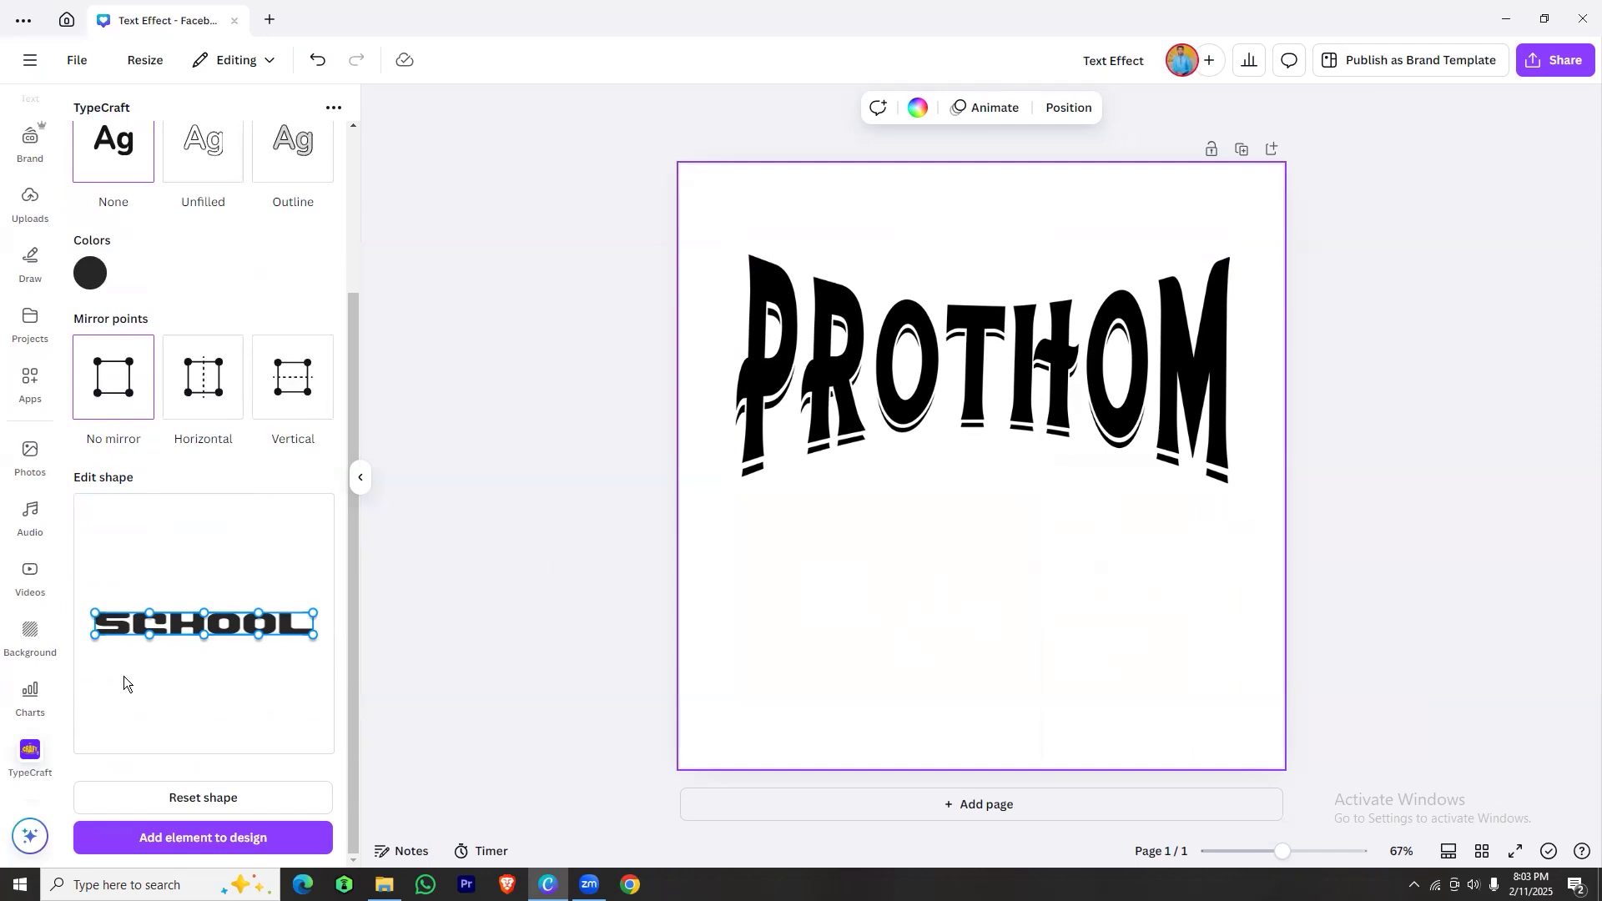
{"action": "scroll", "coordinate": [172, 250], "scroll_direction": "up", "scroll_amount": 5}
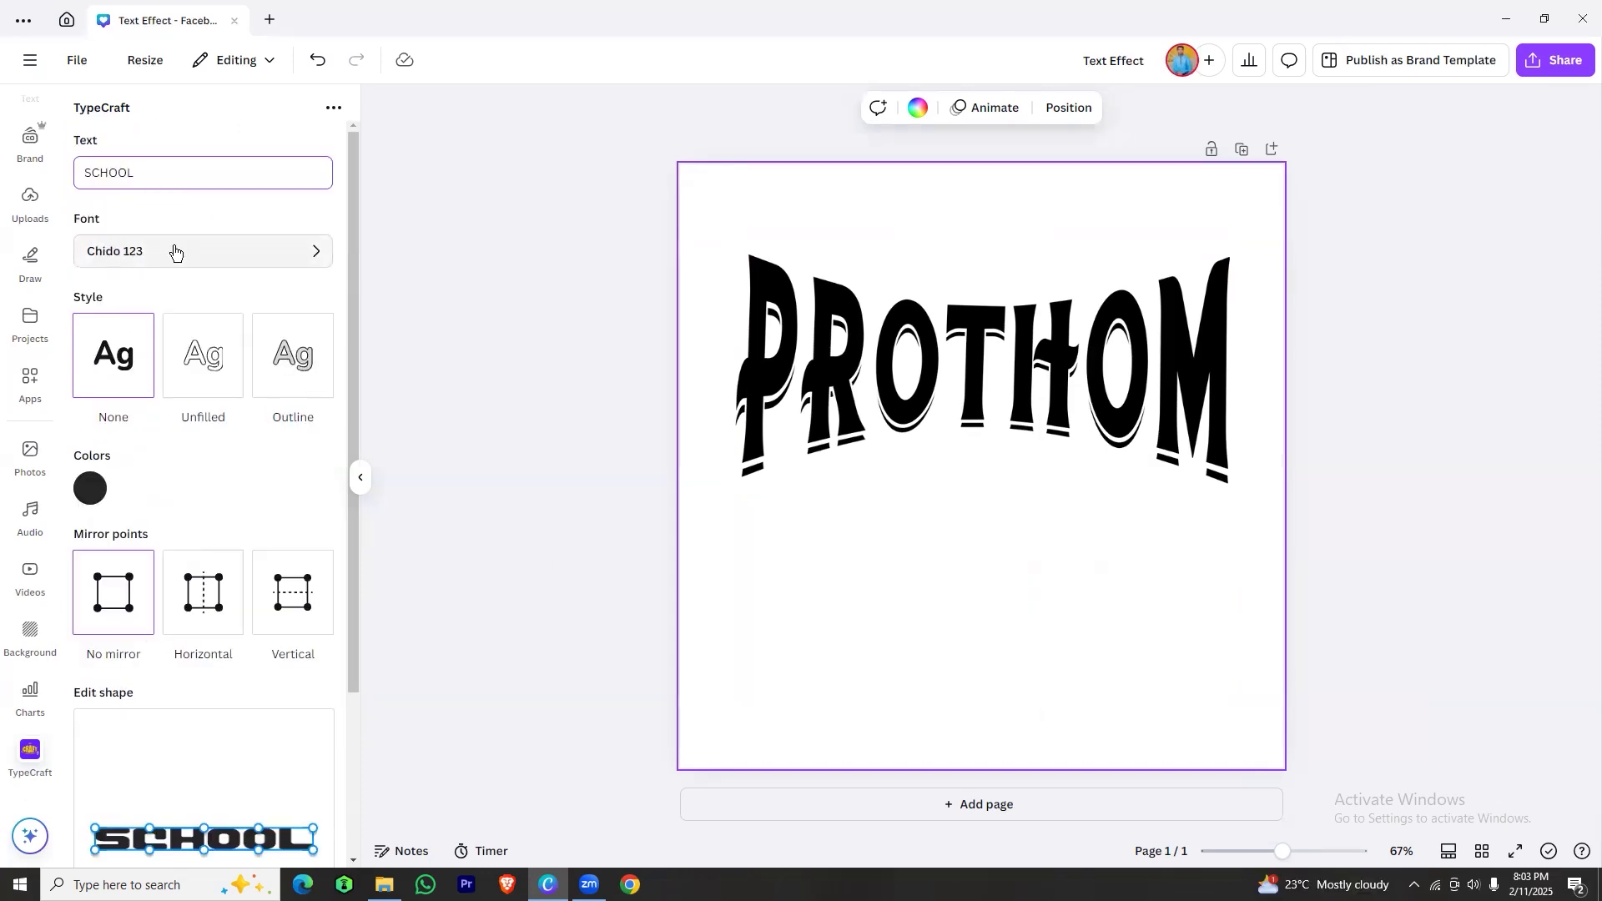
{"action": "left_click", "coordinate": [268, 248]}
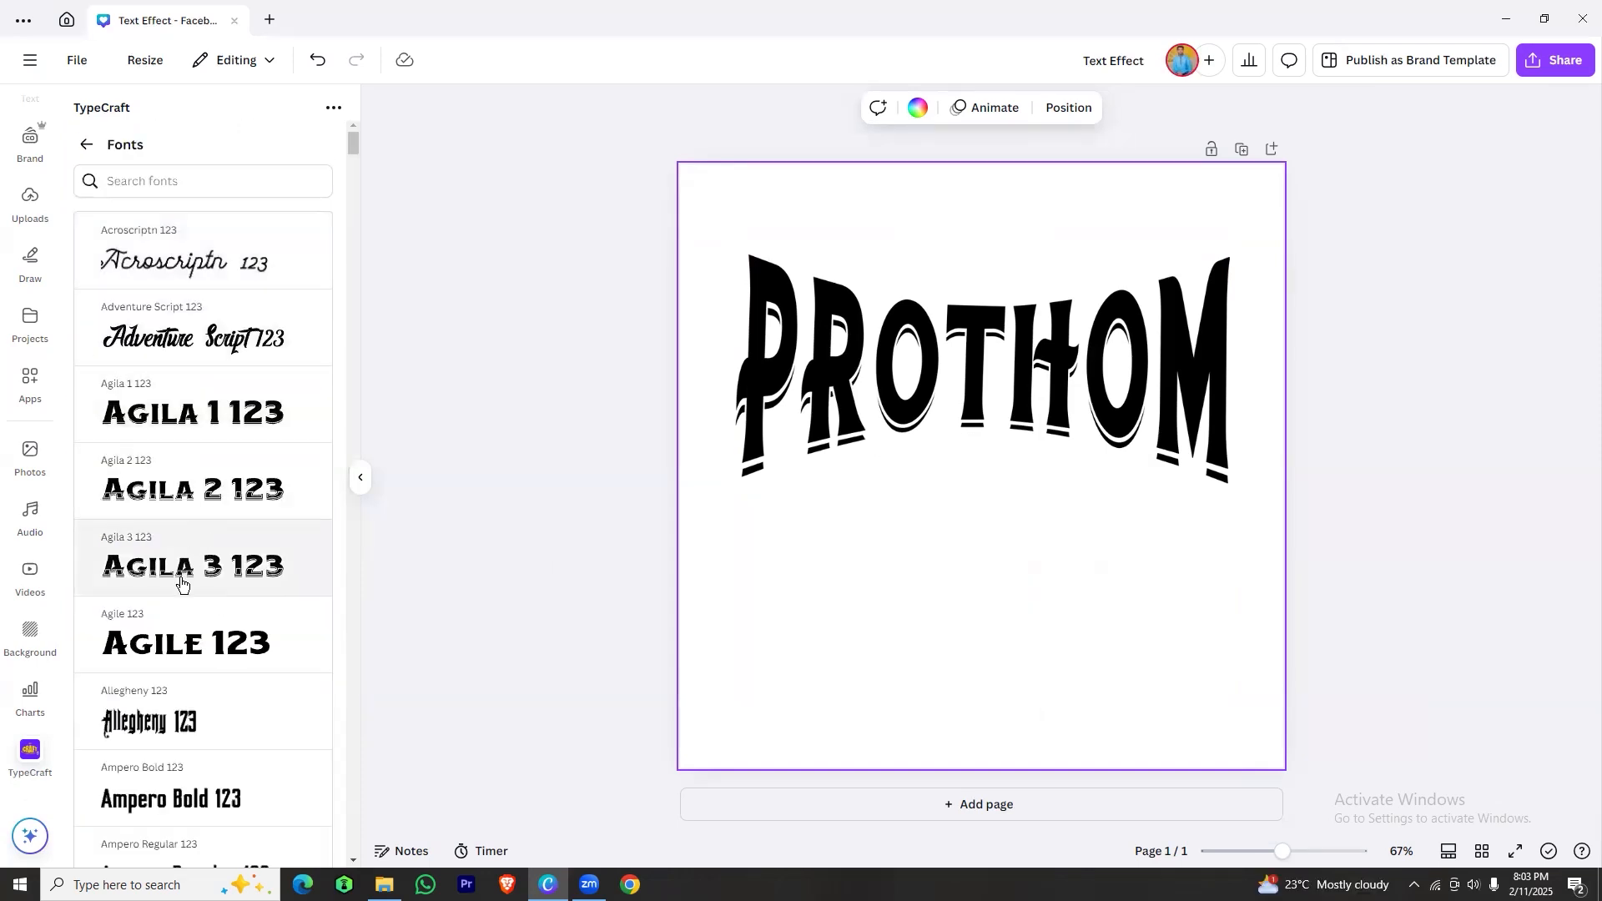
{"action": "left_click", "coordinate": [138, 409]}
{"action": "left_click", "coordinate": [89, 271]}
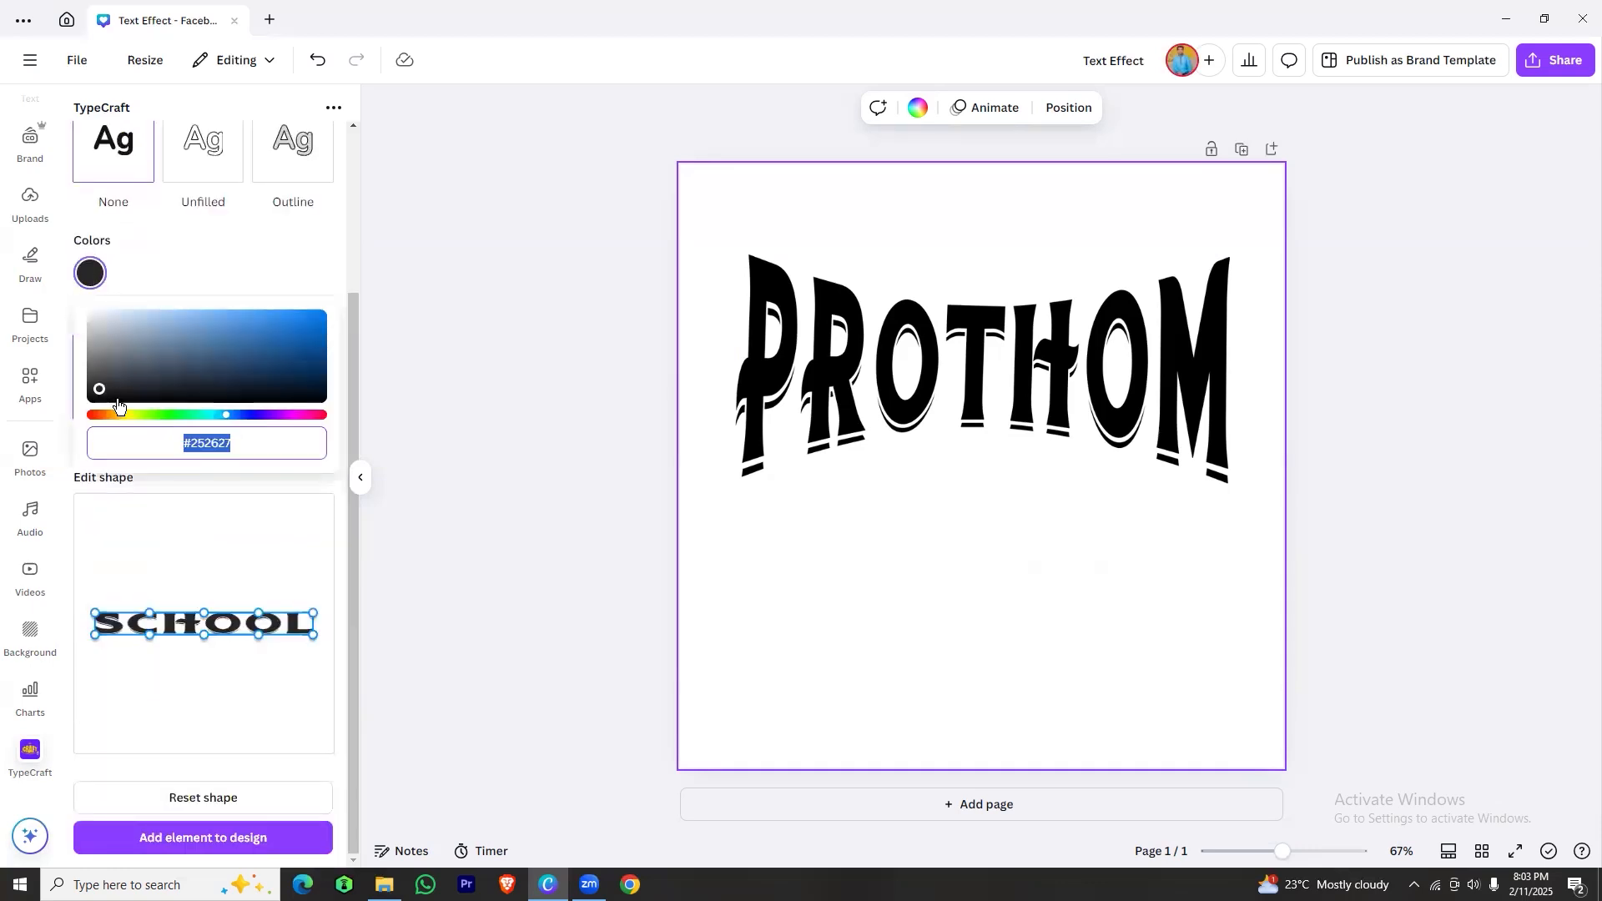
{"action": "left_click_drag", "start_coordinate": [112, 394], "coordinate": [63, 406]}
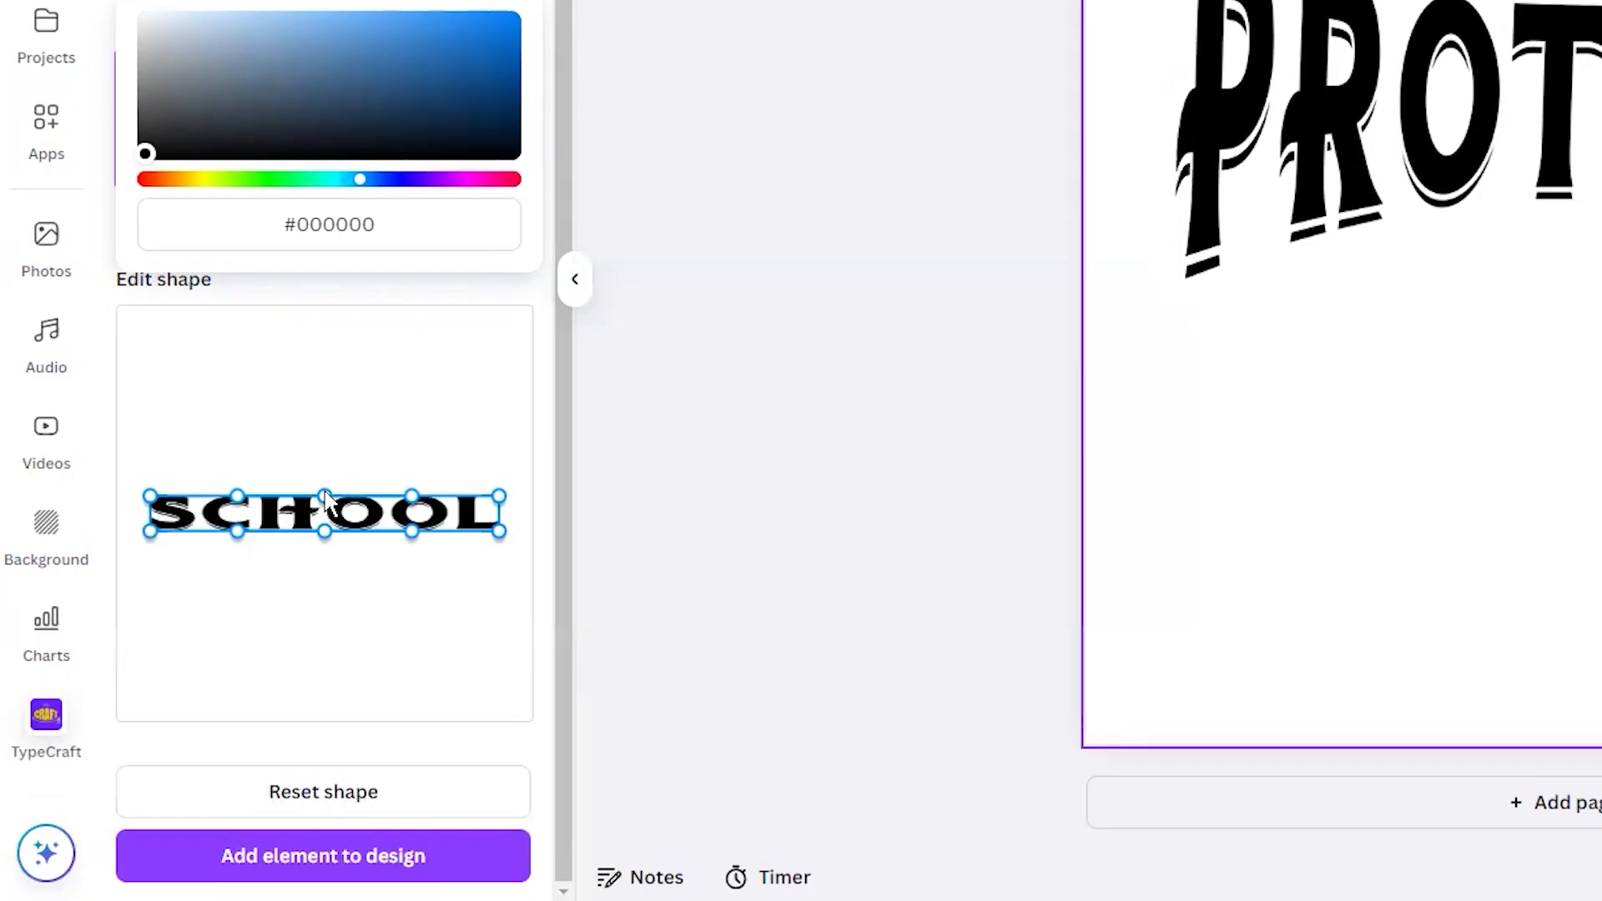
Arch the upper edge of the SCHOOL shape from its middle point and add it to the design.
{"action": "left_click_drag", "start_coordinate": [325, 499], "coordinate": [330, 455]}
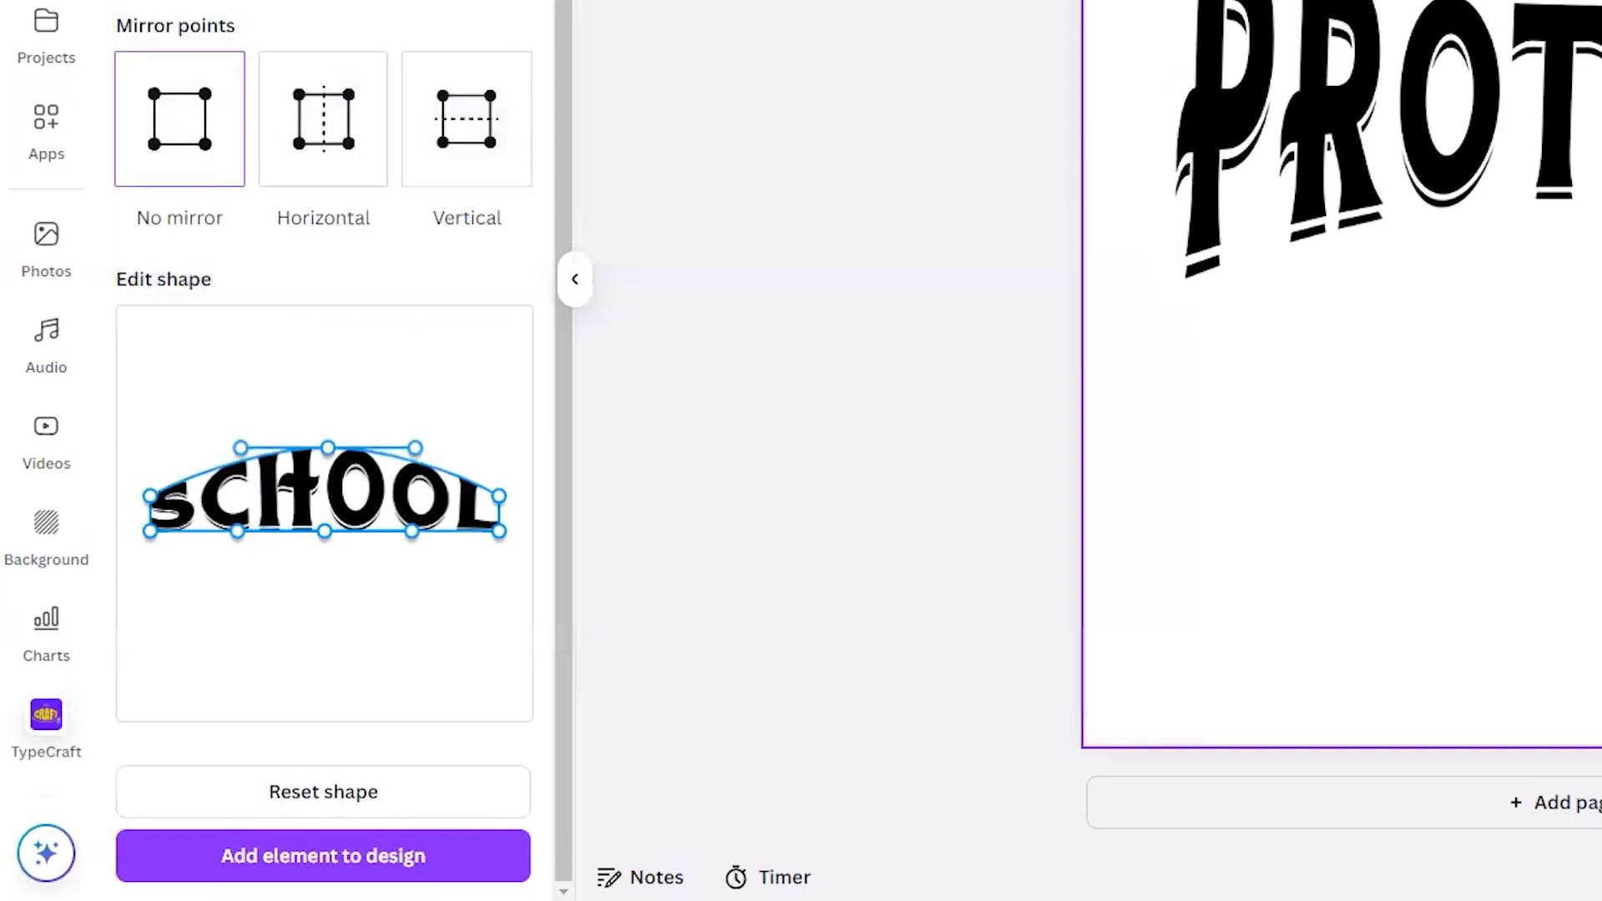
{"action": "left_click", "coordinate": [239, 865]}
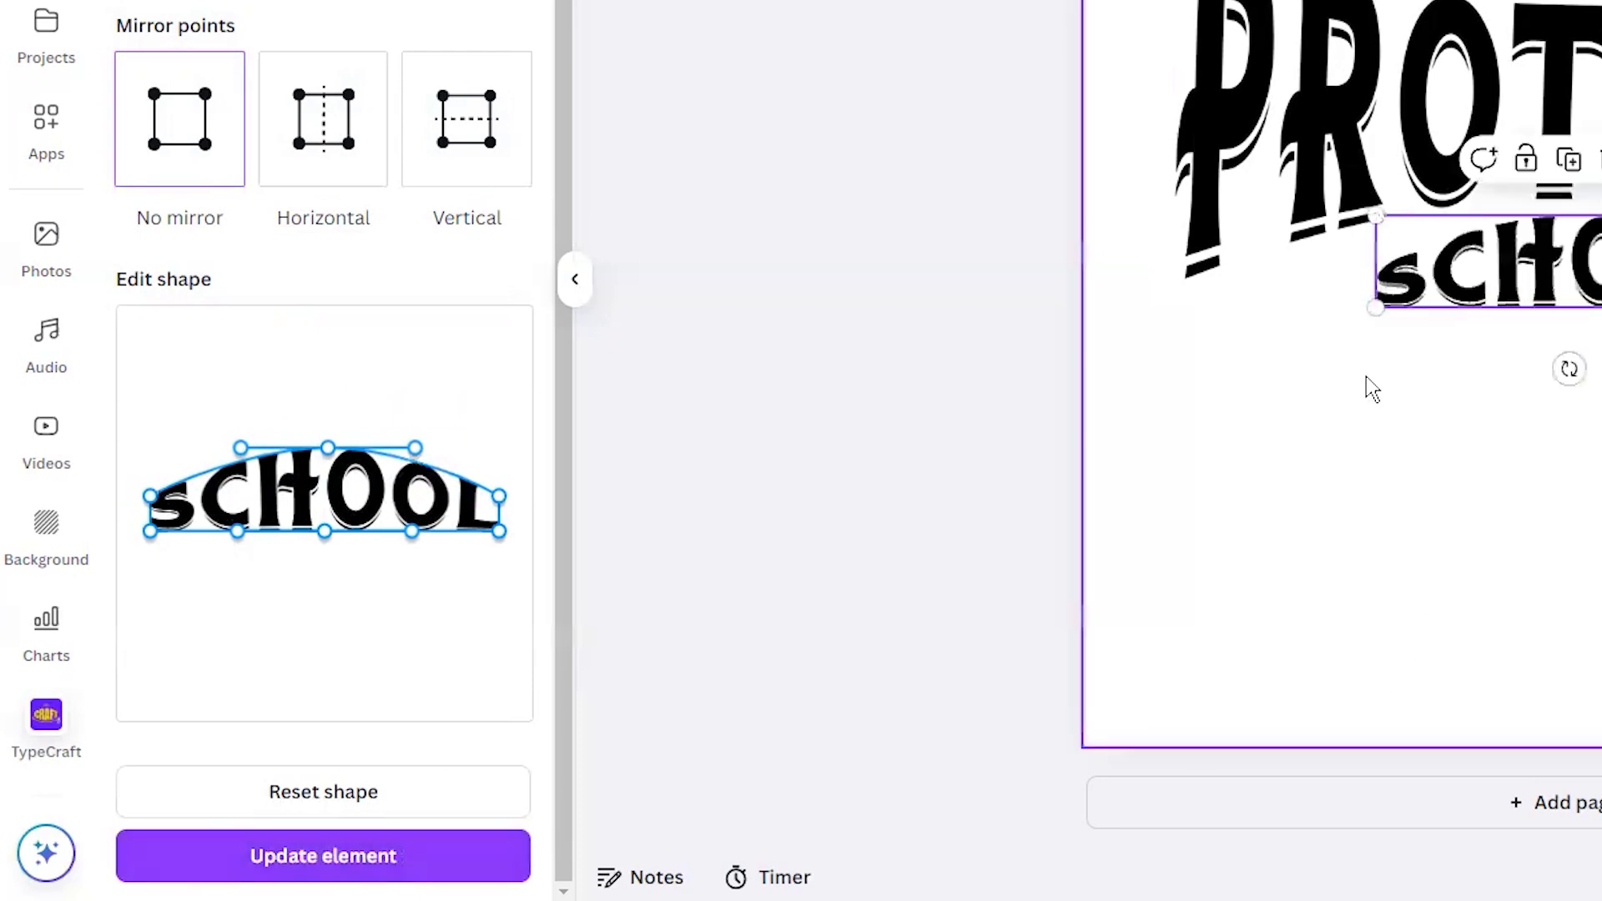
Enlarge the SCHOOL element on both sides to match the width of PROTHOM, directly beneath it.
{"action": "left_click_drag", "start_coordinate": [1365, 317], "coordinate": [1291, 360]}
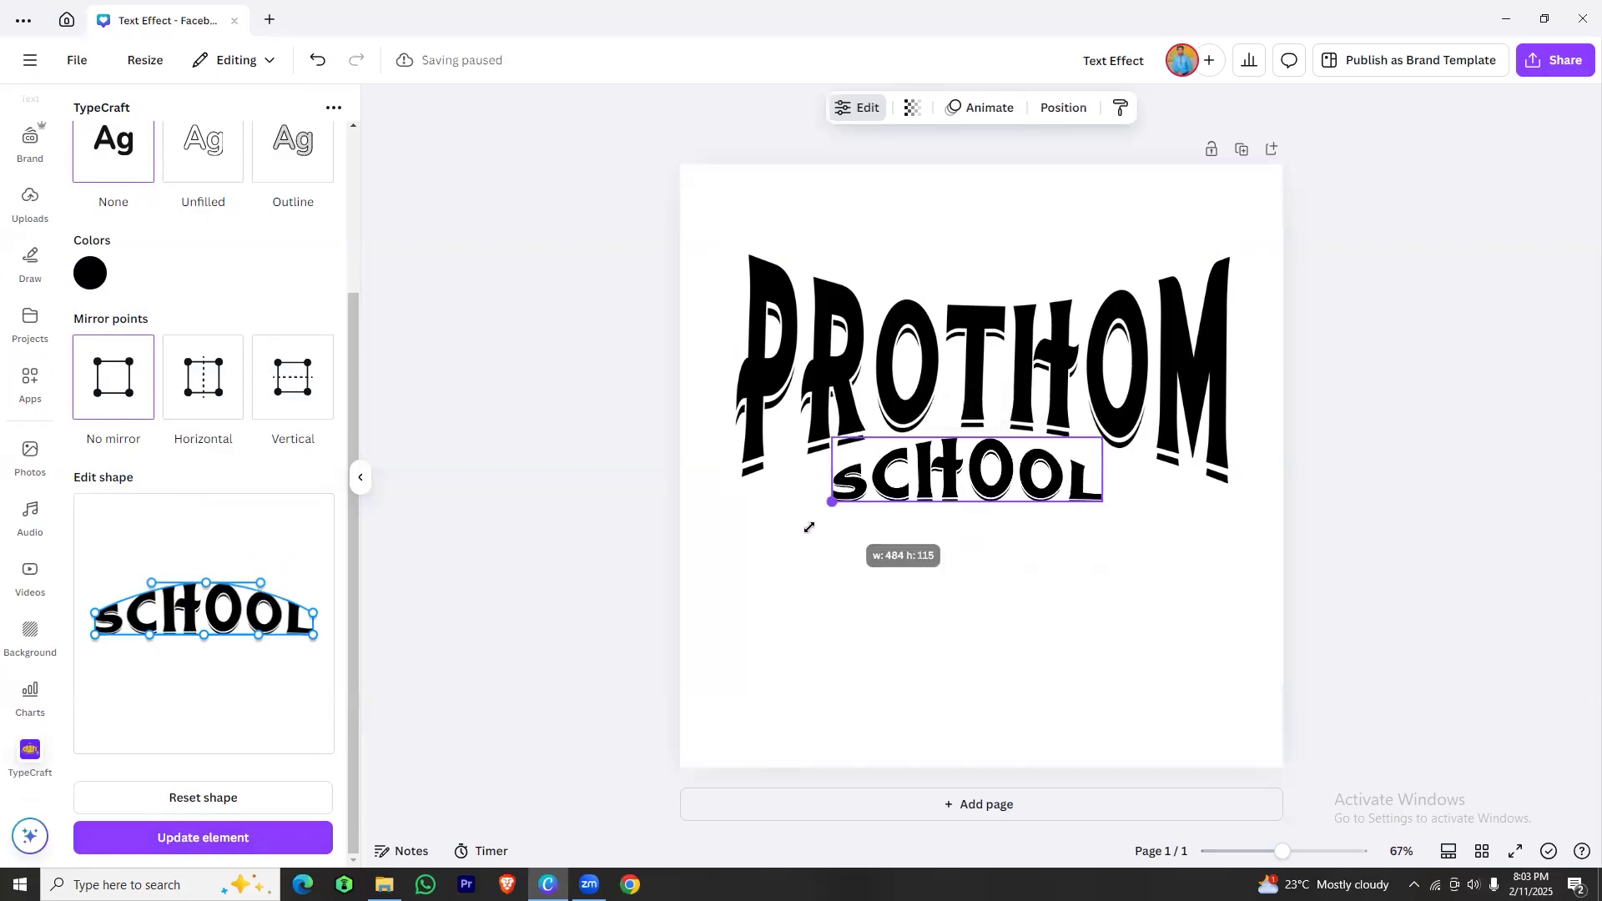
{"action": "left_click_drag", "start_coordinate": [809, 528], "coordinate": [762, 540]}
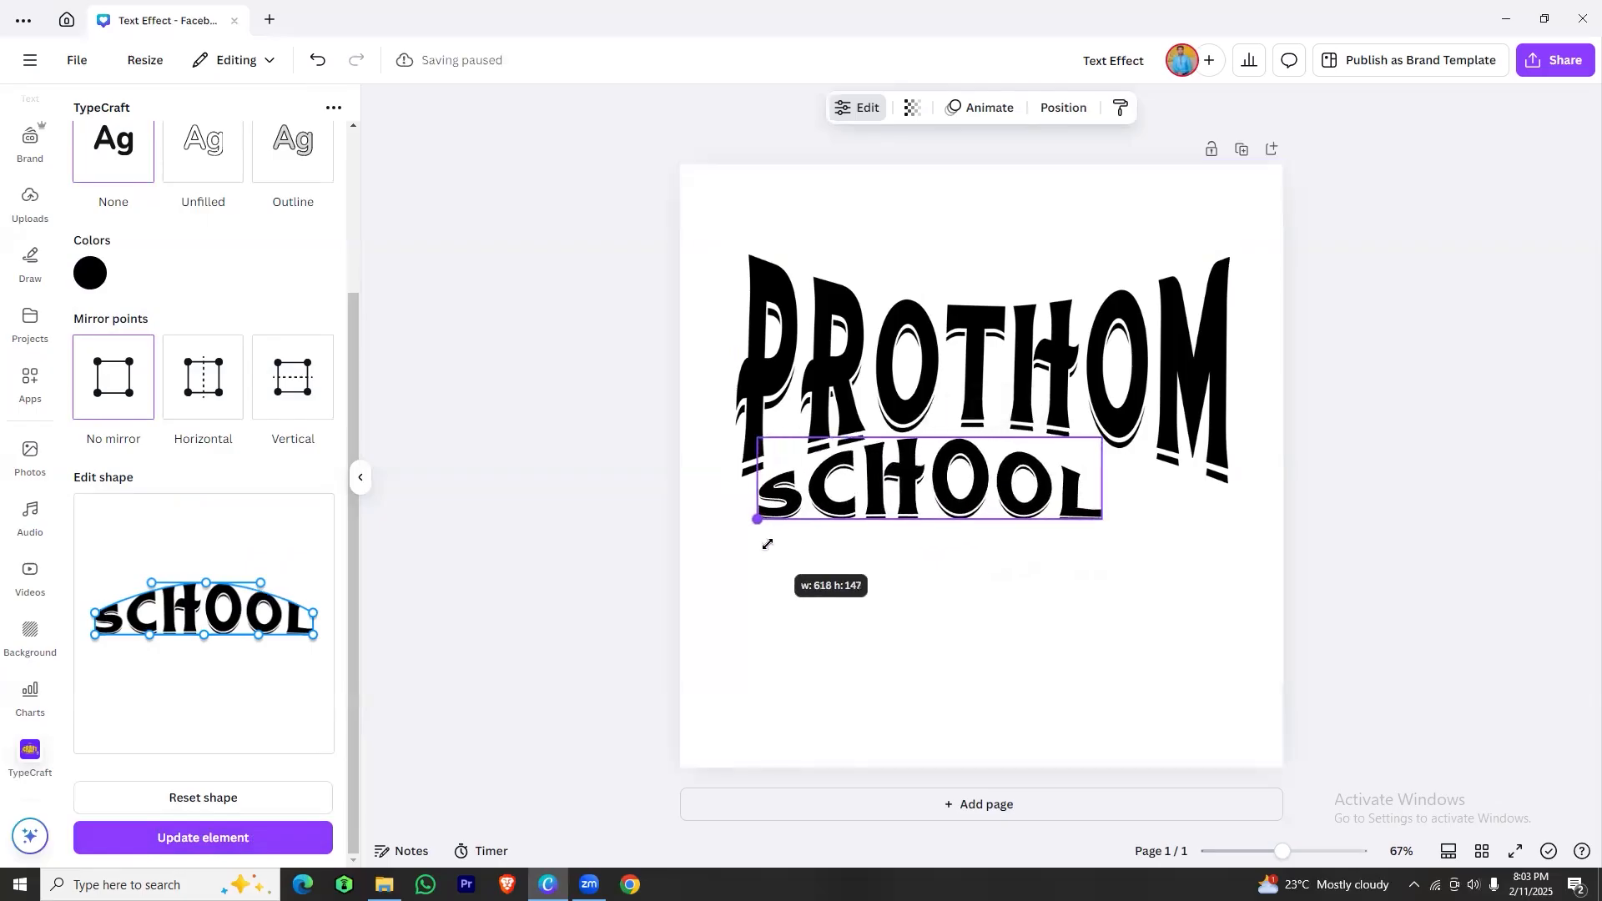
{"action": "left_click_drag", "start_coordinate": [1103, 525], "coordinate": [1229, 555]}
{"action": "left_click", "coordinate": [949, 528]}
{"action": "left_click", "coordinate": [949, 529]}
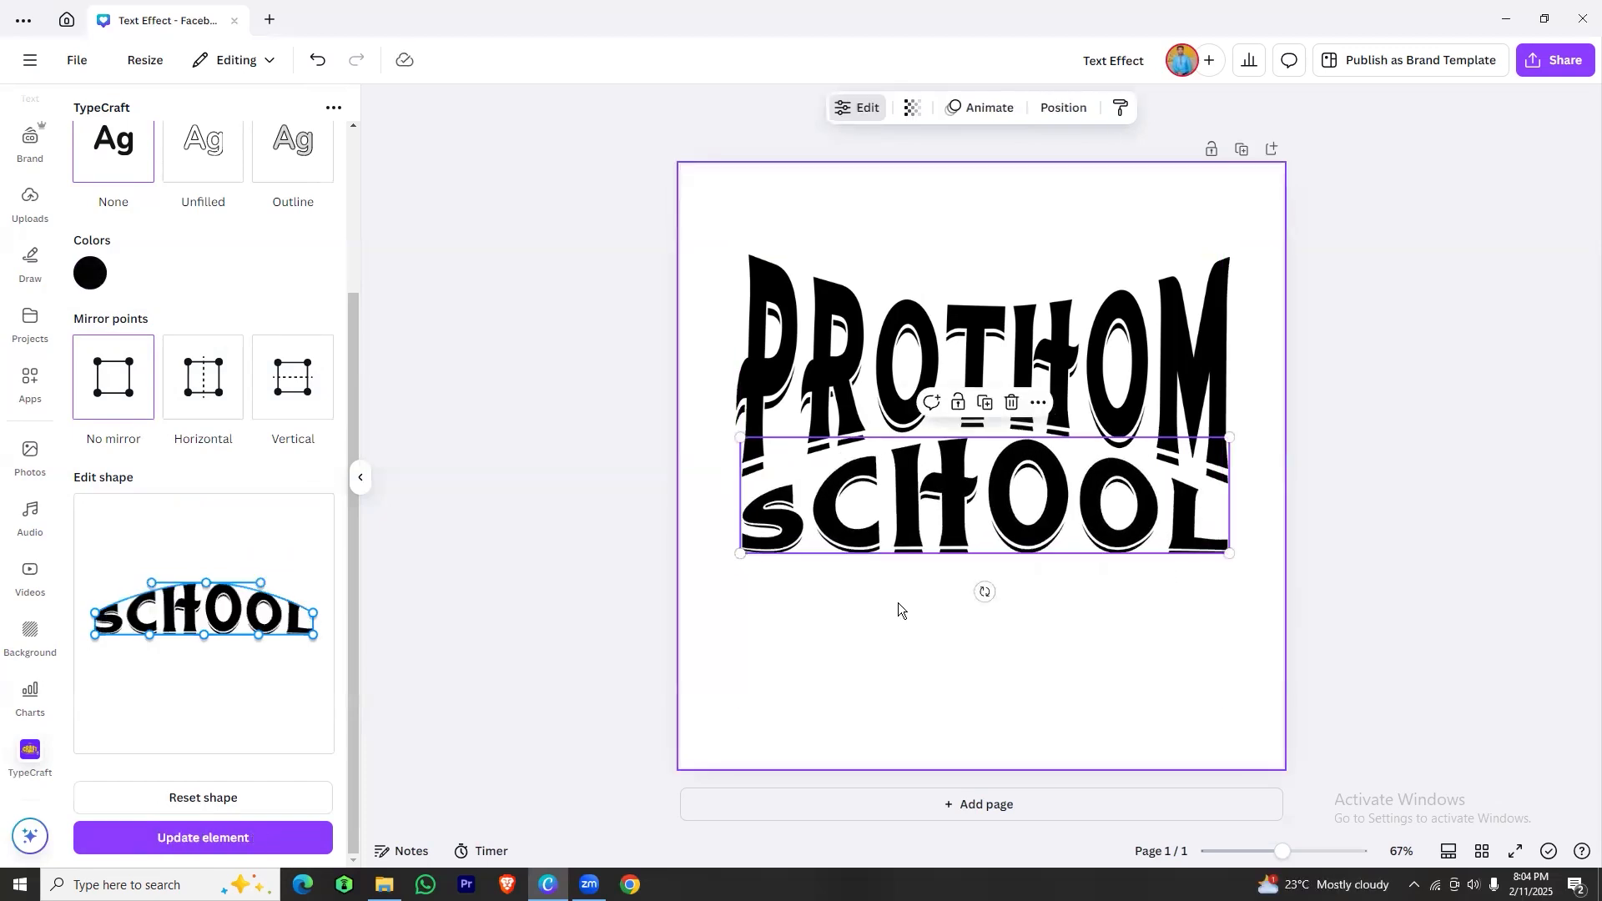
Recolor the SCHOOL text bright green and update the element in the design.
{"action": "left_click", "coordinate": [94, 273]}
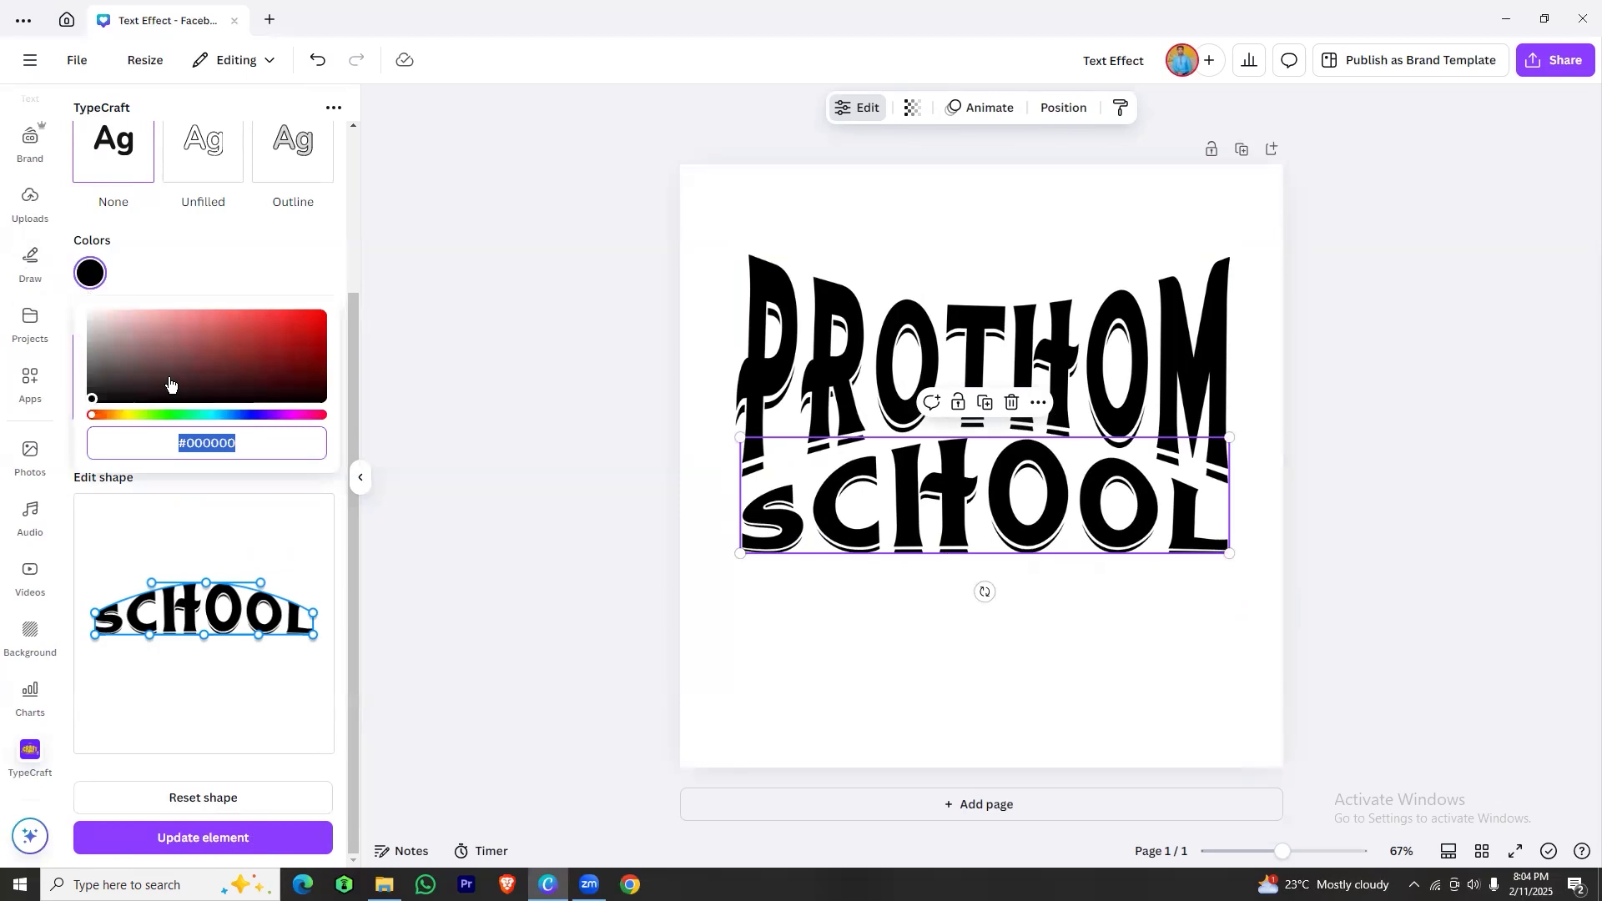
{"action": "left_click_drag", "start_coordinate": [92, 415], "coordinate": [318, 332]}
{"action": "left_click", "coordinate": [250, 838]}
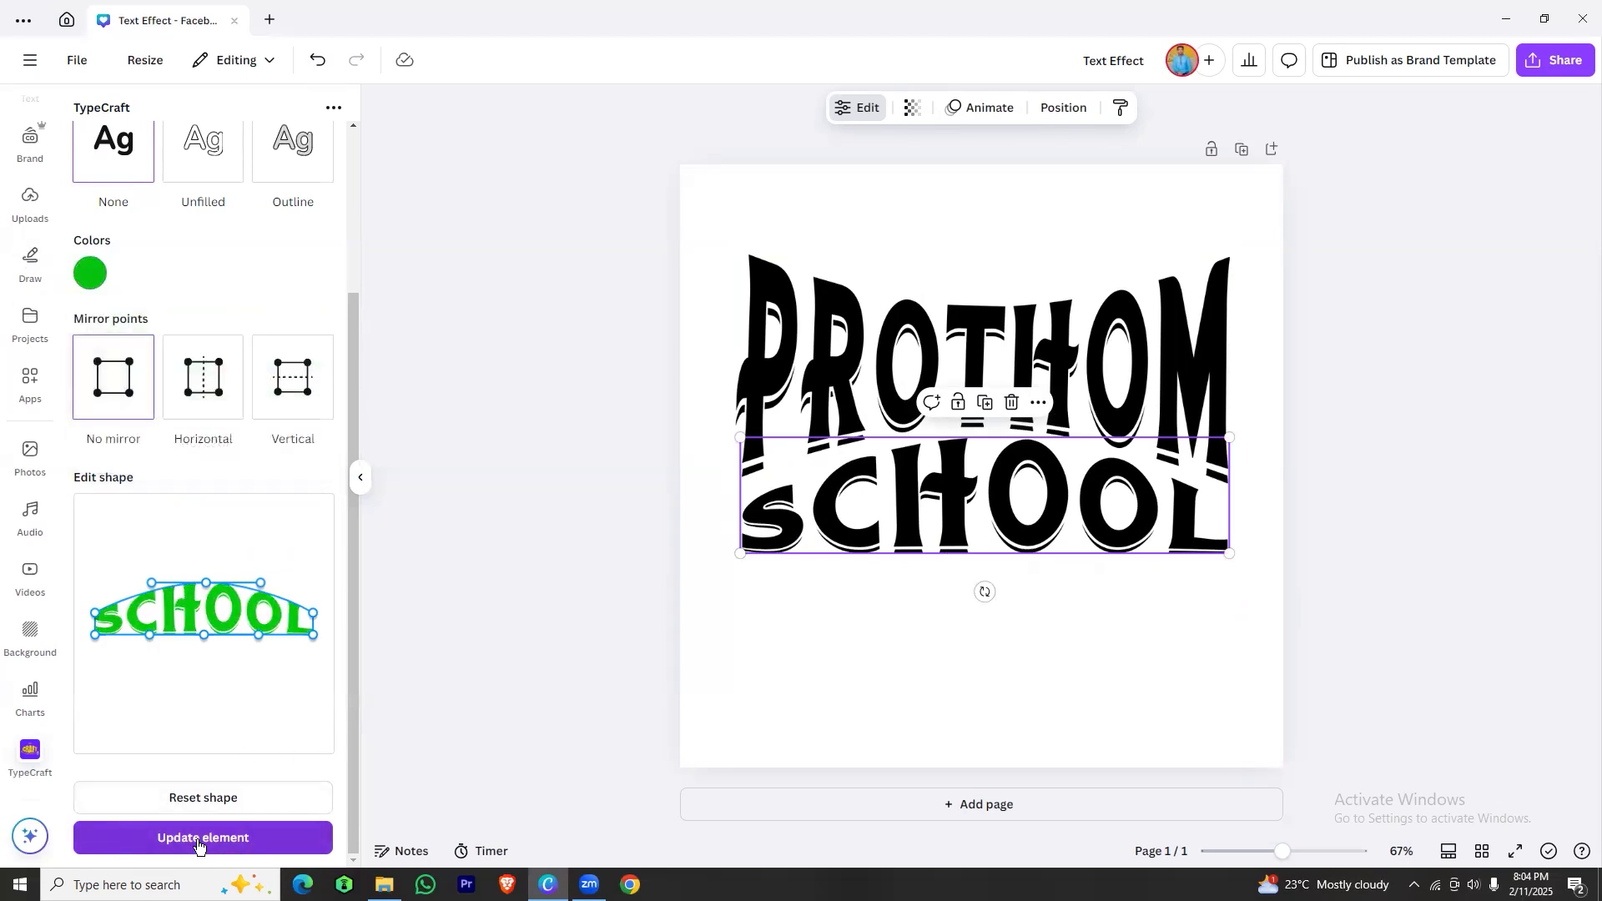
Select PROTHOM and SCHOOL together and enlarge them proportionally to span more of the page width.
{"action": "key", "text": "ctrl+a"}
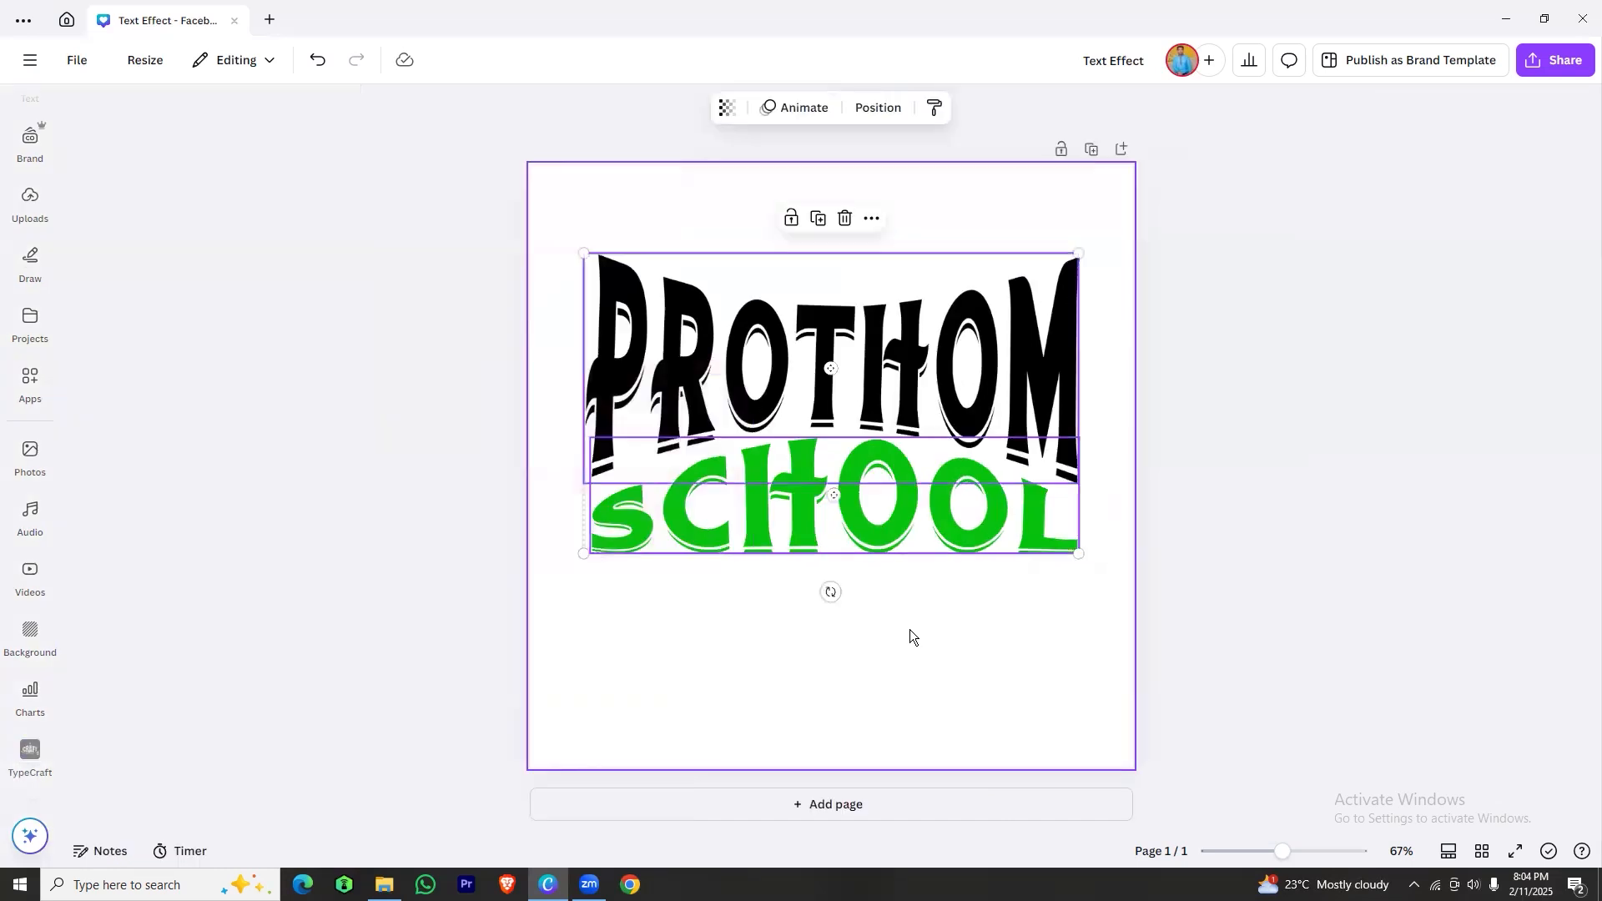
{"action": "left_click_drag", "start_coordinate": [584, 553], "coordinate": [561, 568]}
{"action": "left_click_drag", "start_coordinate": [1077, 567], "coordinate": [1084, 572]}
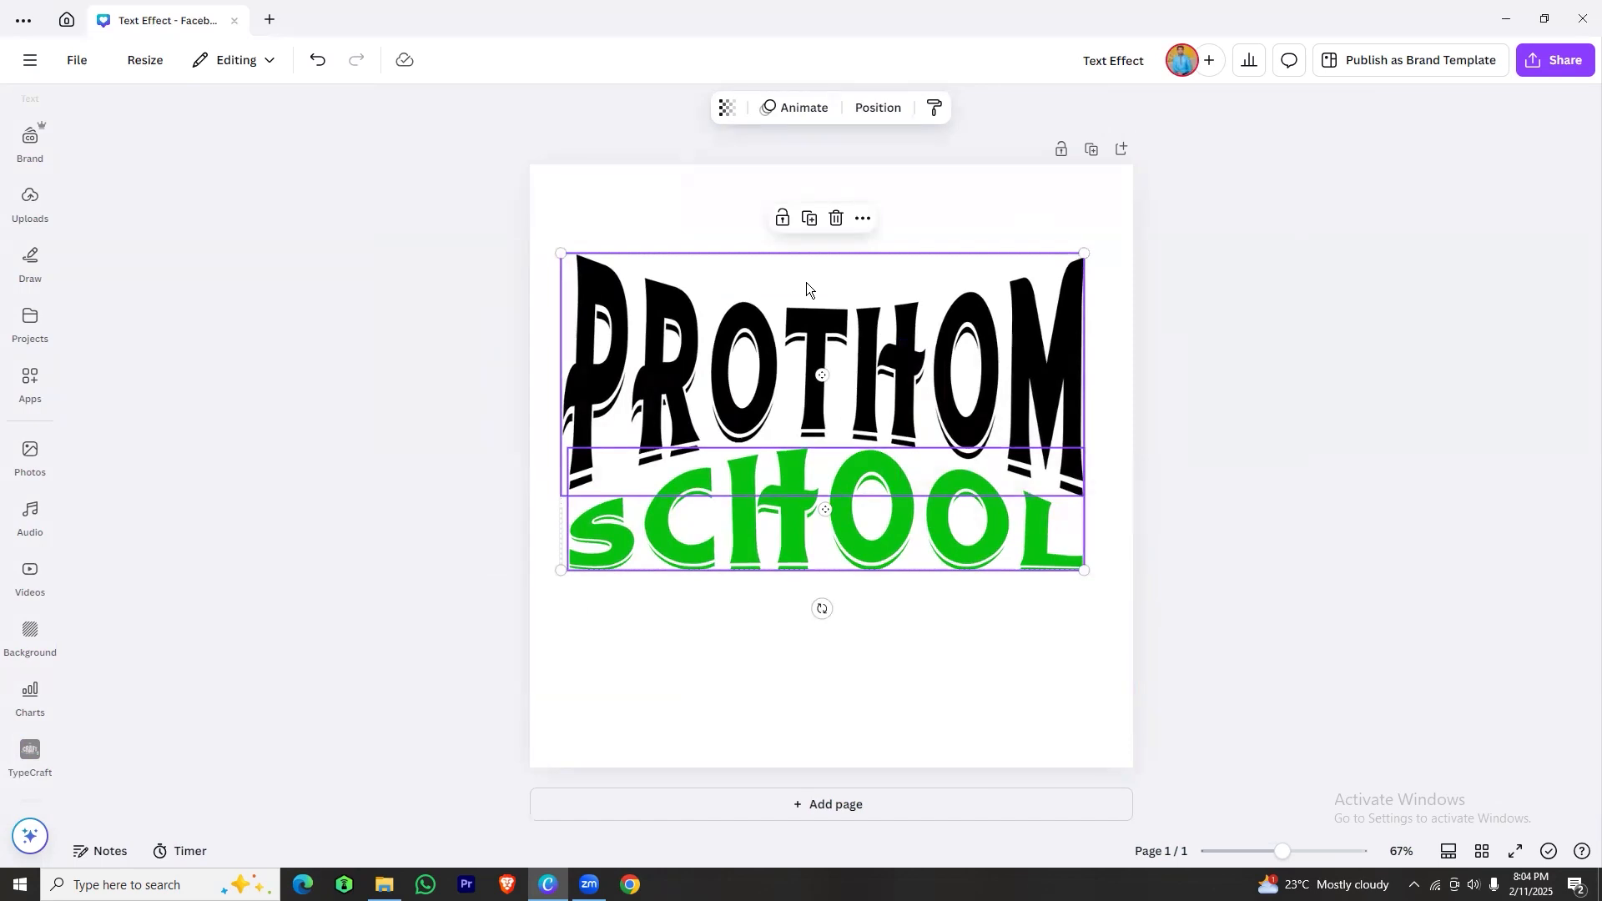
Align PROTHOM and SCHOOL on their horizontal centers, then try aligning them to the middle and undo that middle alignment.
{"action": "left_click", "coordinate": [878, 107]}
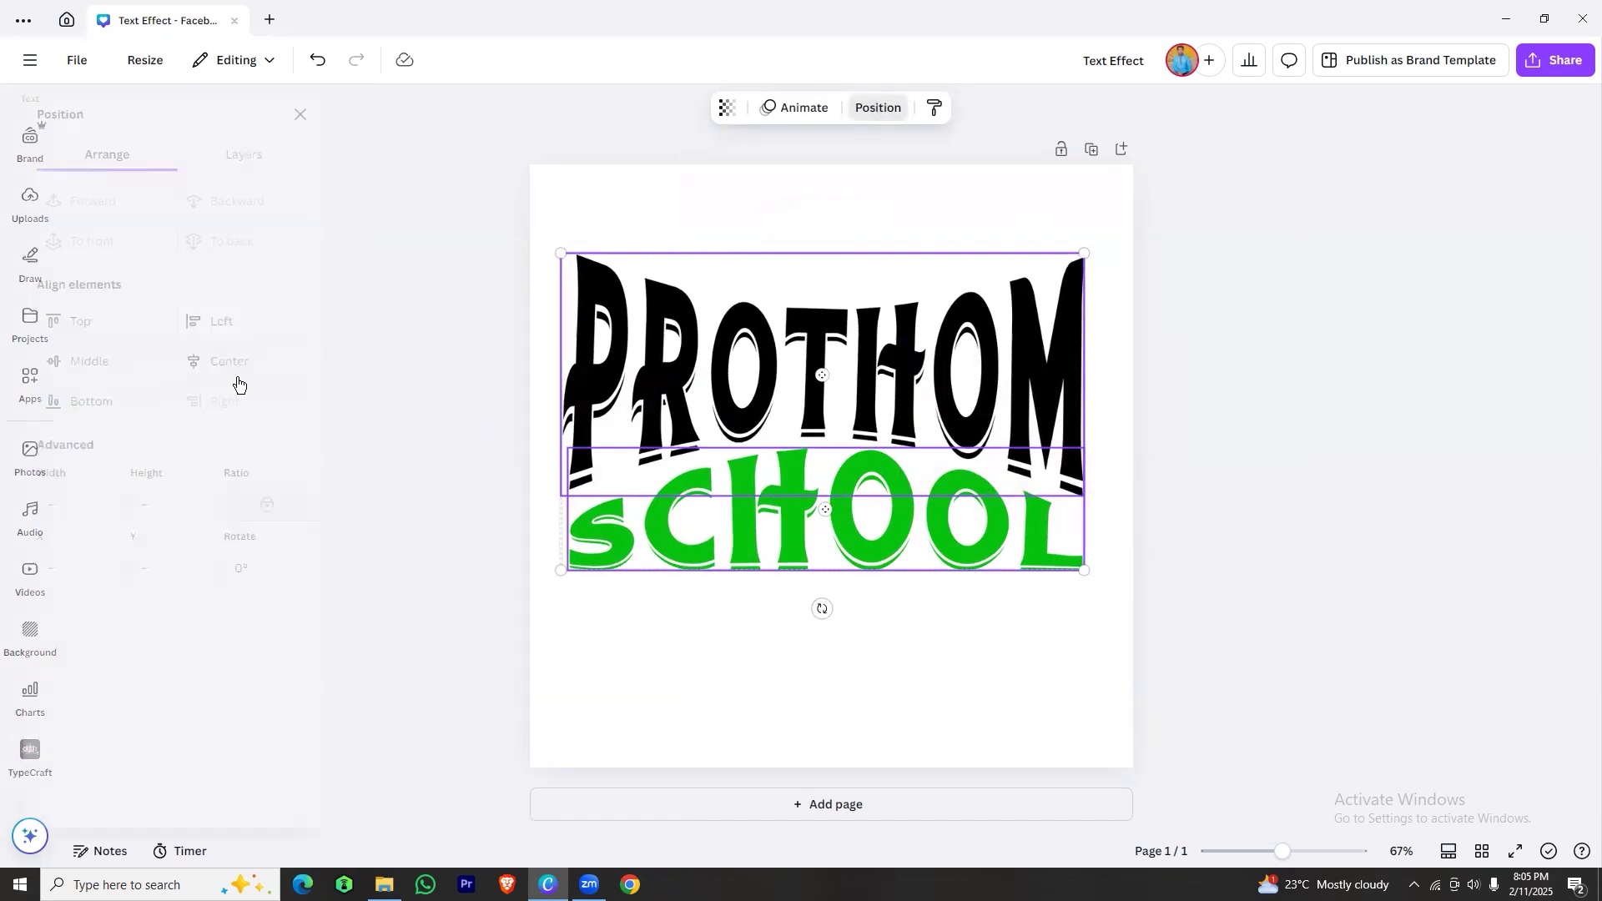
{"action": "left_click", "coordinate": [284, 361]}
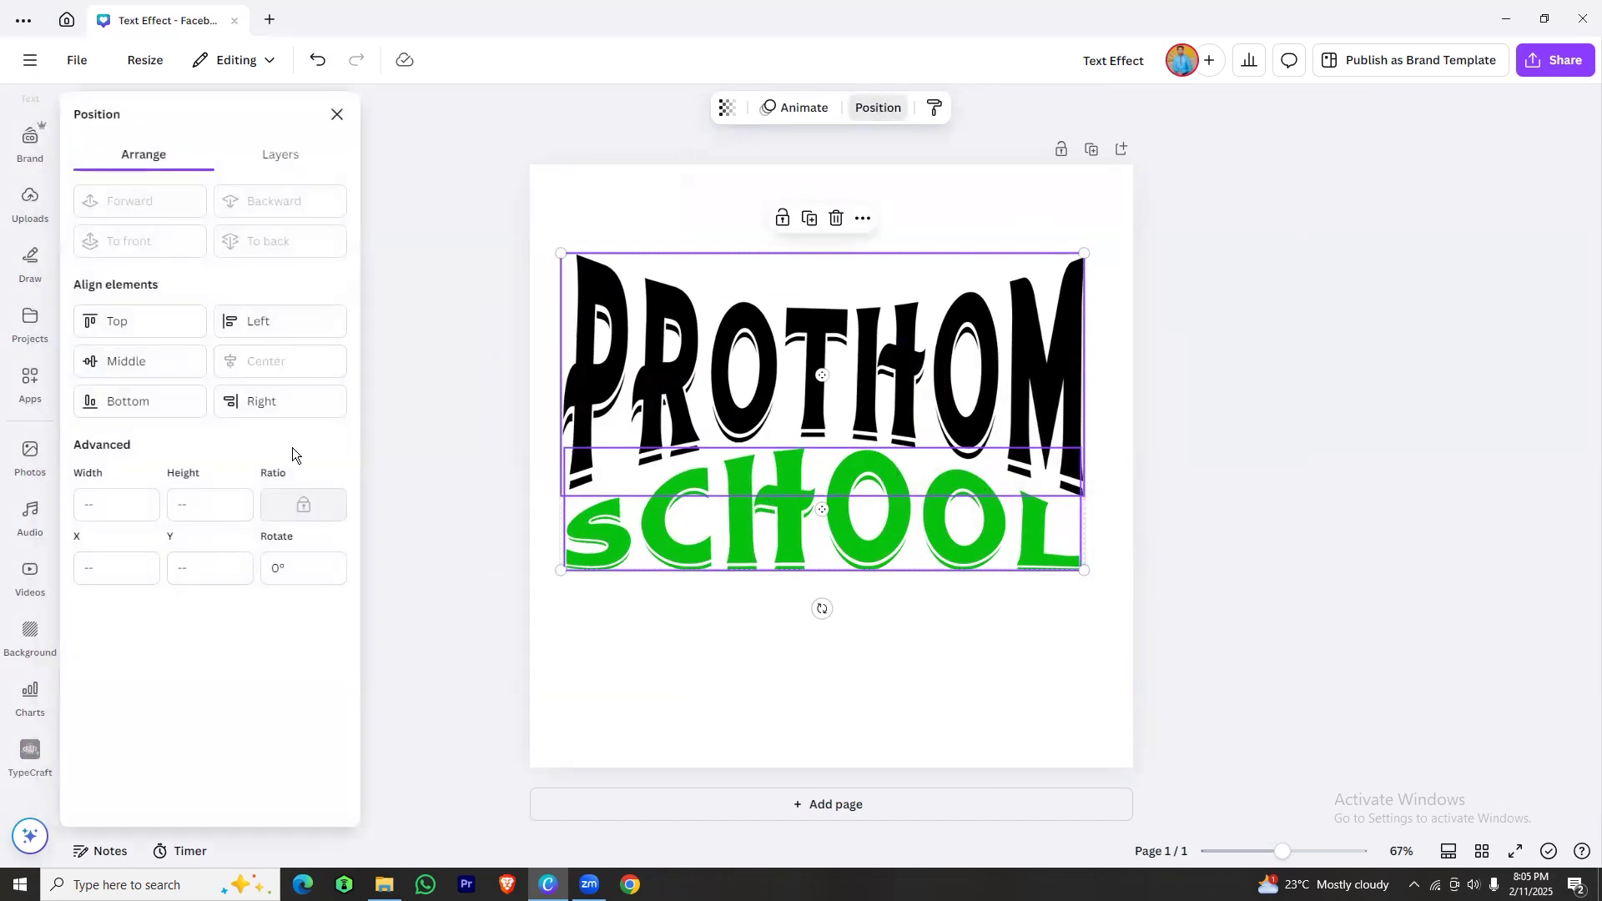
{"action": "left_click", "coordinate": [139, 362]}
{"action": "key", "text": "ctrl+z"}
Move both words together straight down to the vertical middle of the page, then deselect them and close the position settings.
{"action": "left_click_drag", "start_coordinate": [1200, 413], "coordinate": [947, 543]}
{"action": "left_click_drag", "start_coordinate": [775, 347], "coordinate": [774, 392]}
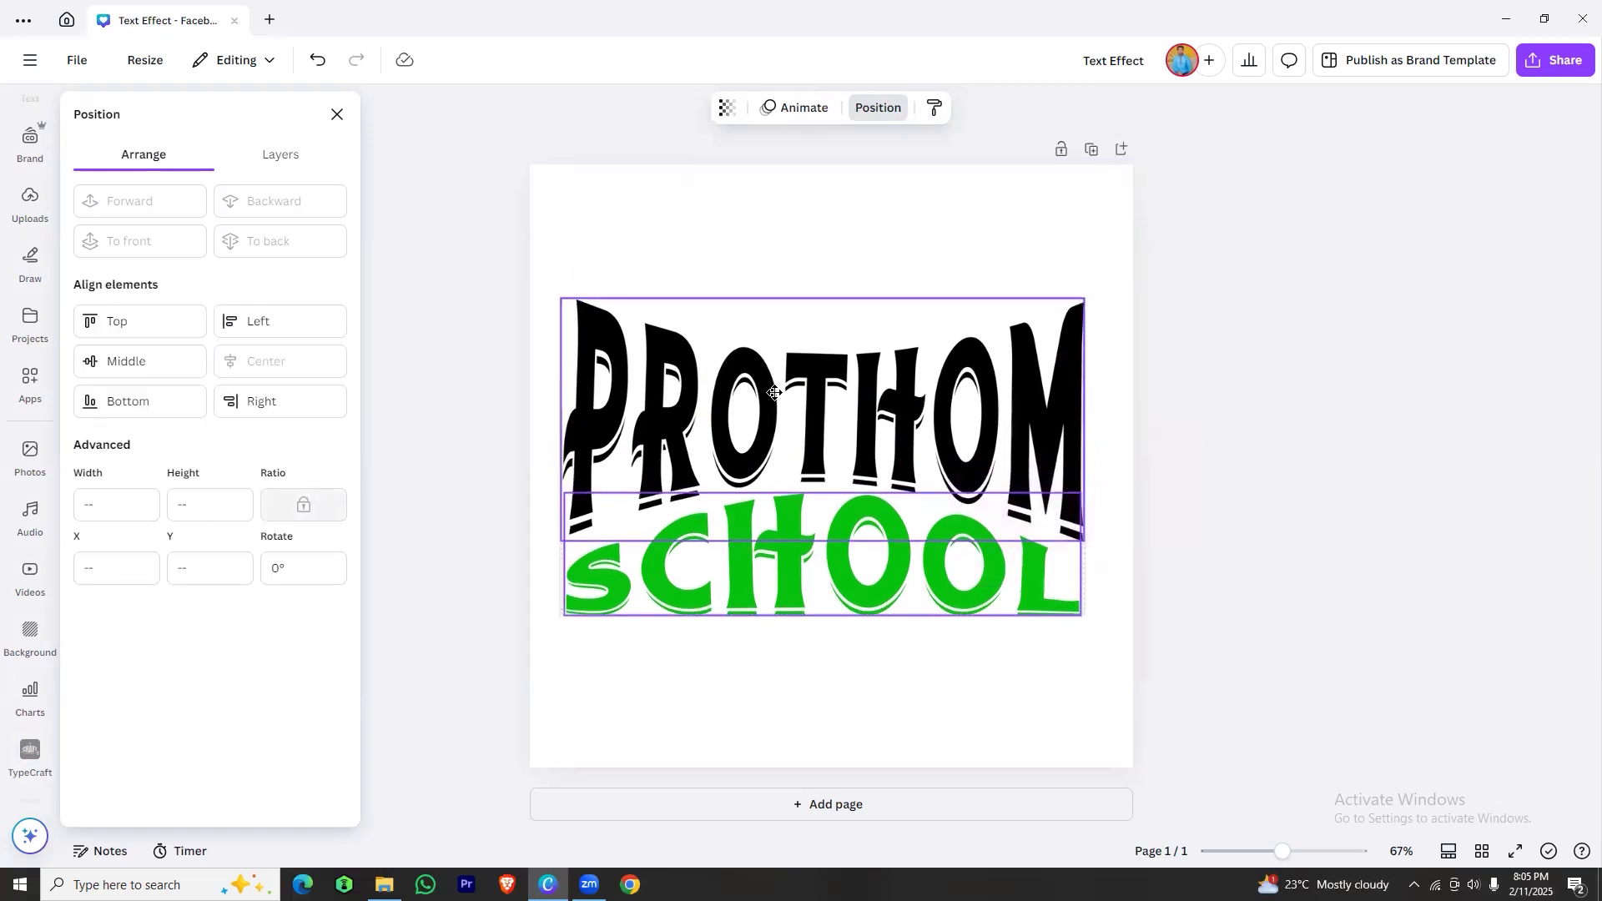
{"action": "left_click", "coordinate": [693, 172]}
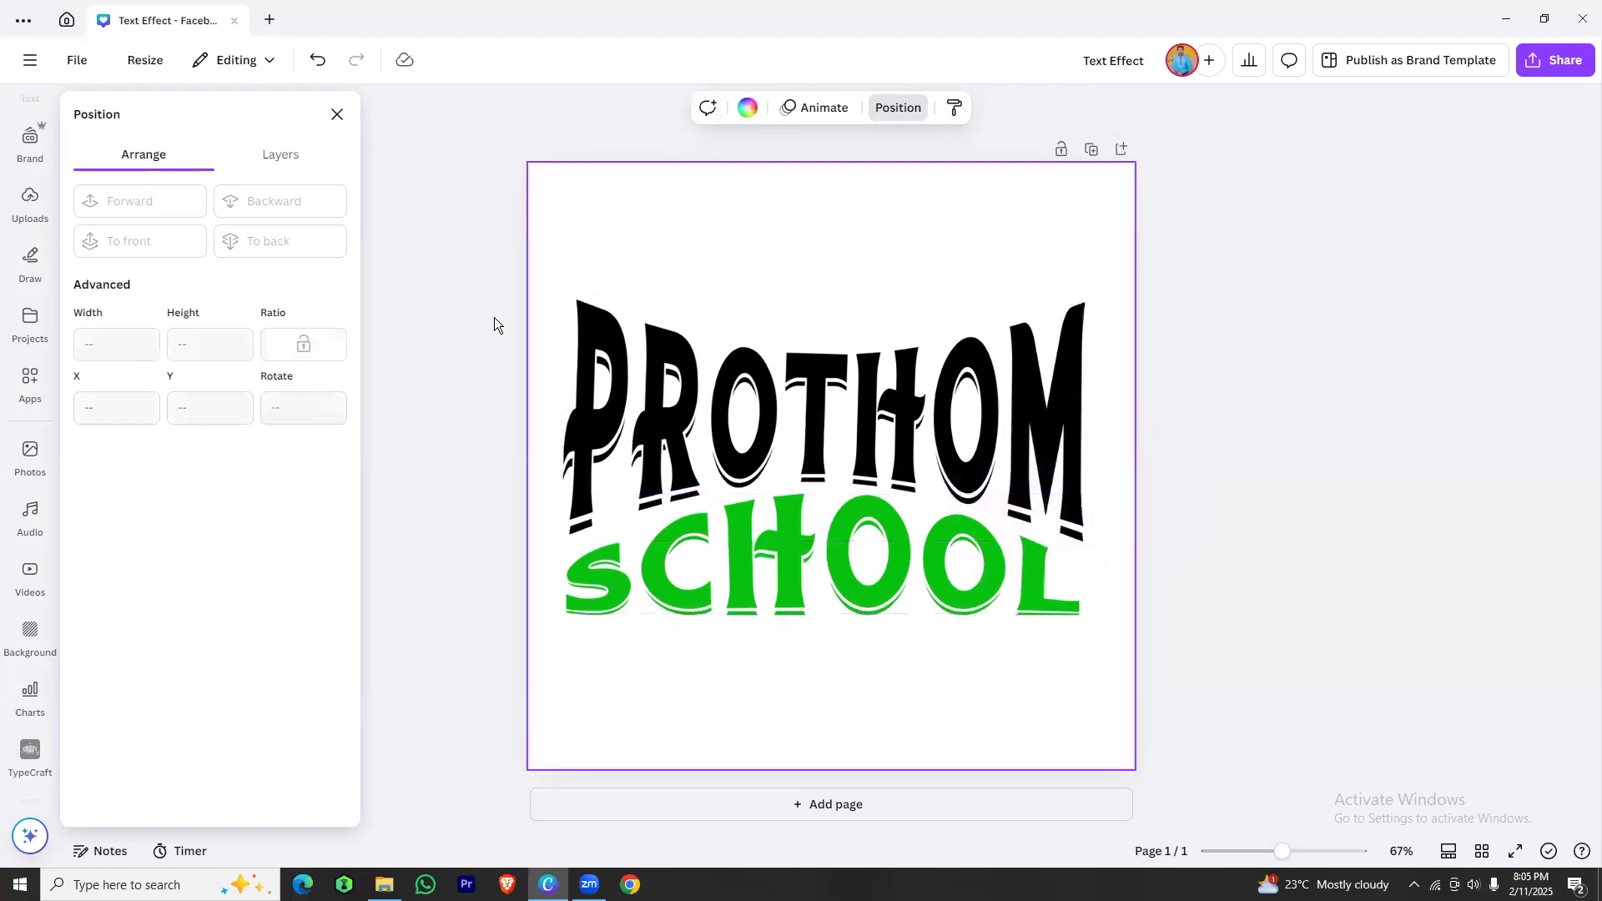
{"action": "left_click", "coordinate": [337, 116]}
{"action": "left_click", "coordinate": [1182, 427]}
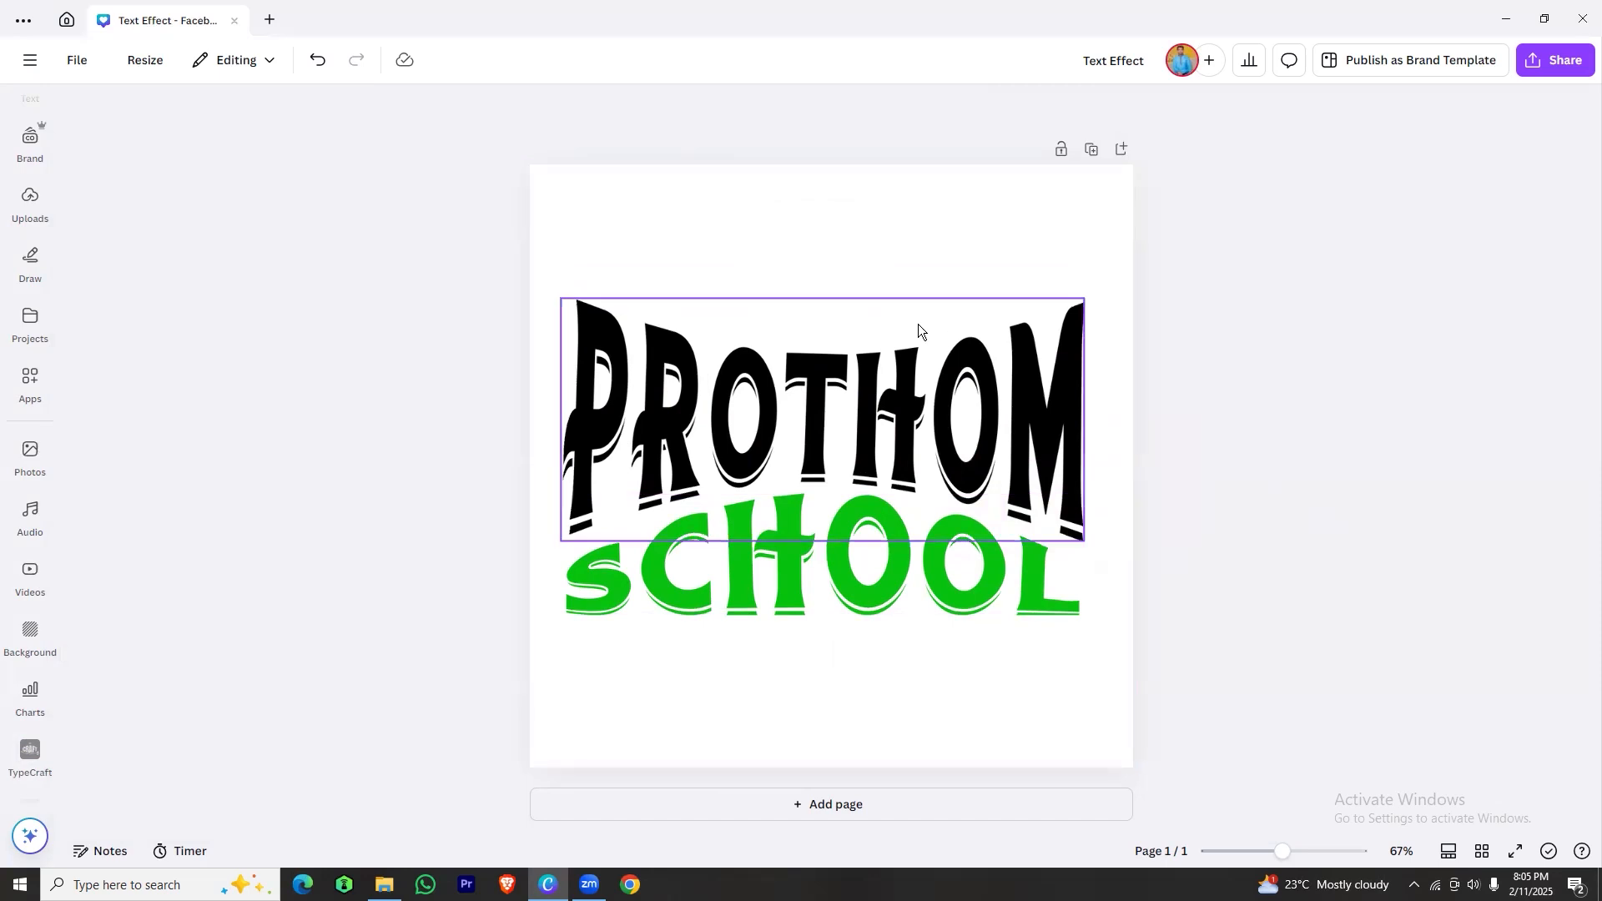
{"action": "left_click", "coordinate": [851, 692]}
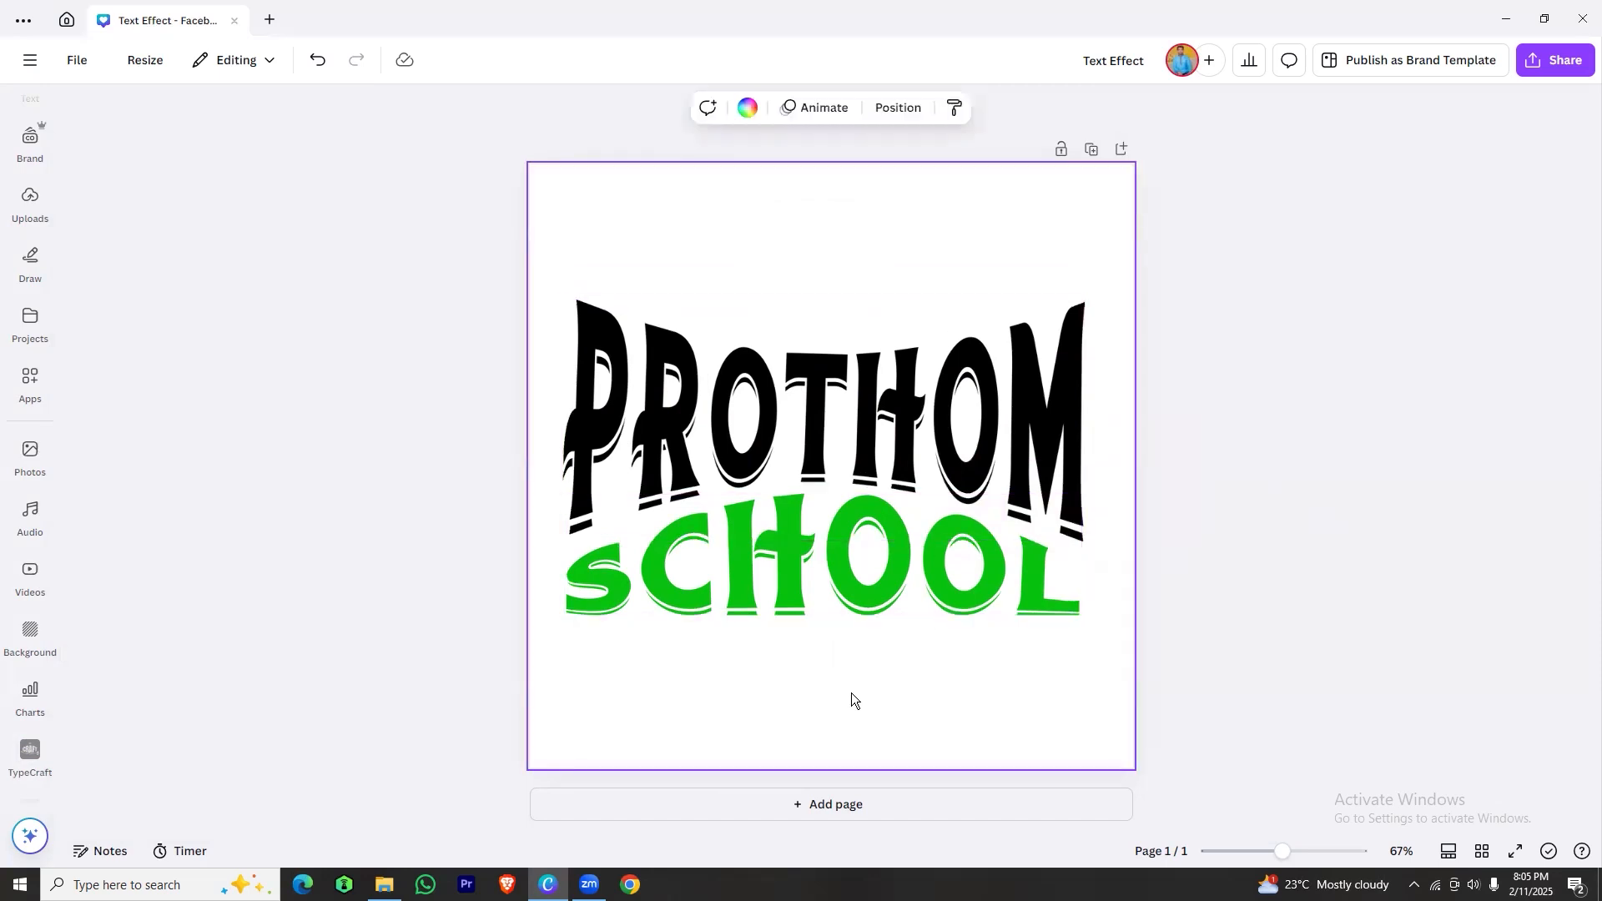
Download the design as a JPG at size 1 with the quality raised to the maximum.
{"action": "left_click", "coordinate": [1557, 64]}
{"action": "left_click", "coordinate": [1299, 386]}
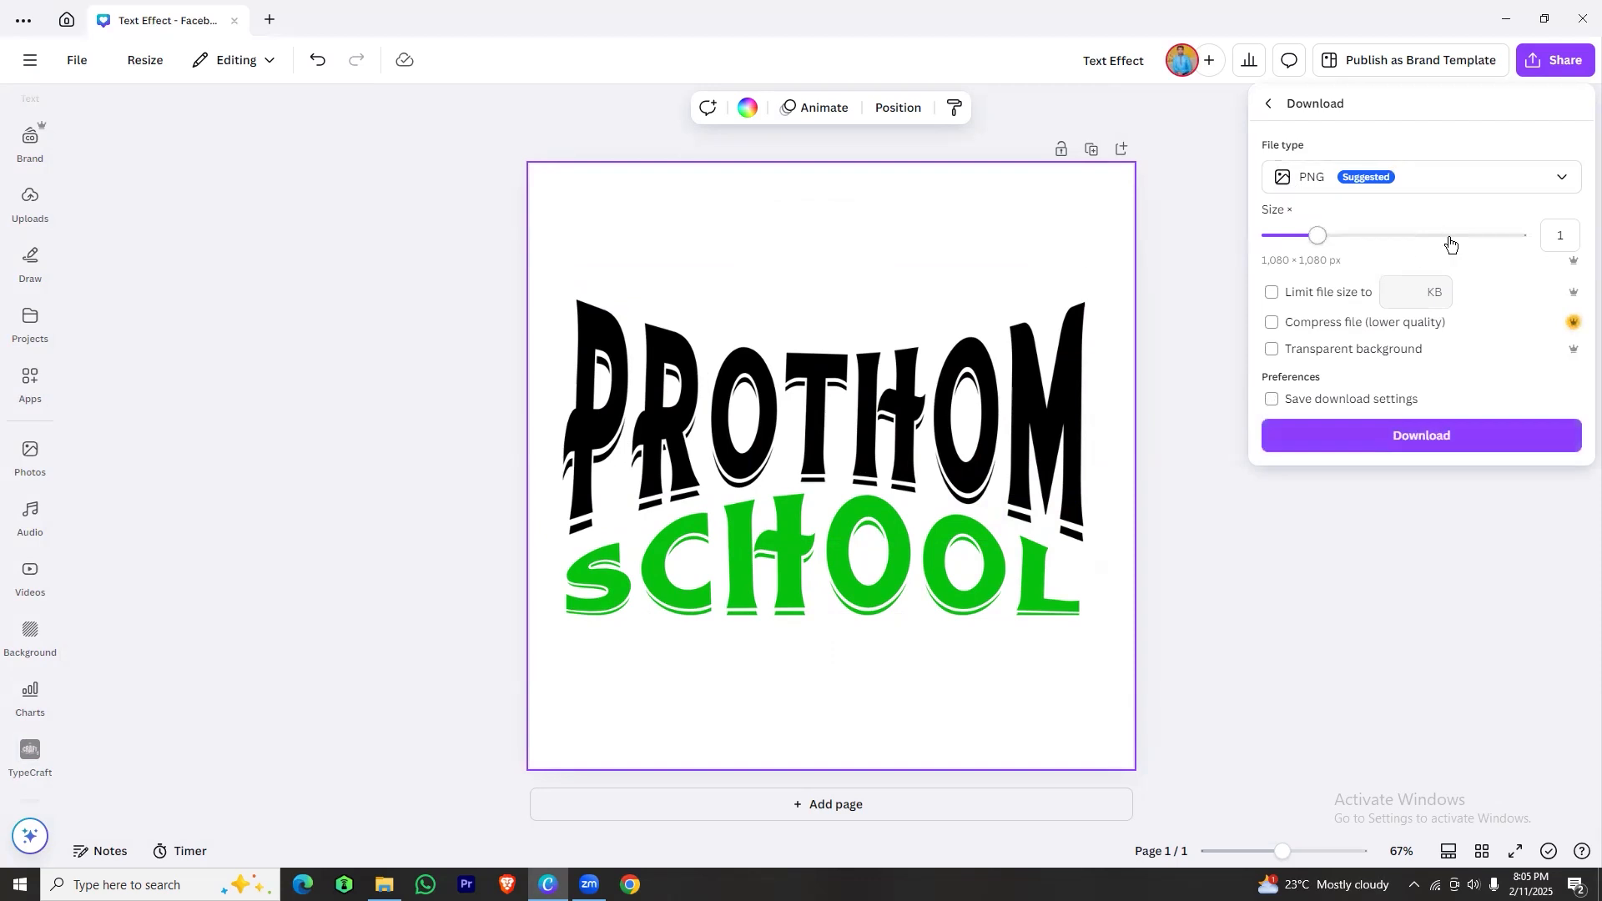
{"action": "left_click", "coordinate": [1313, 180]}
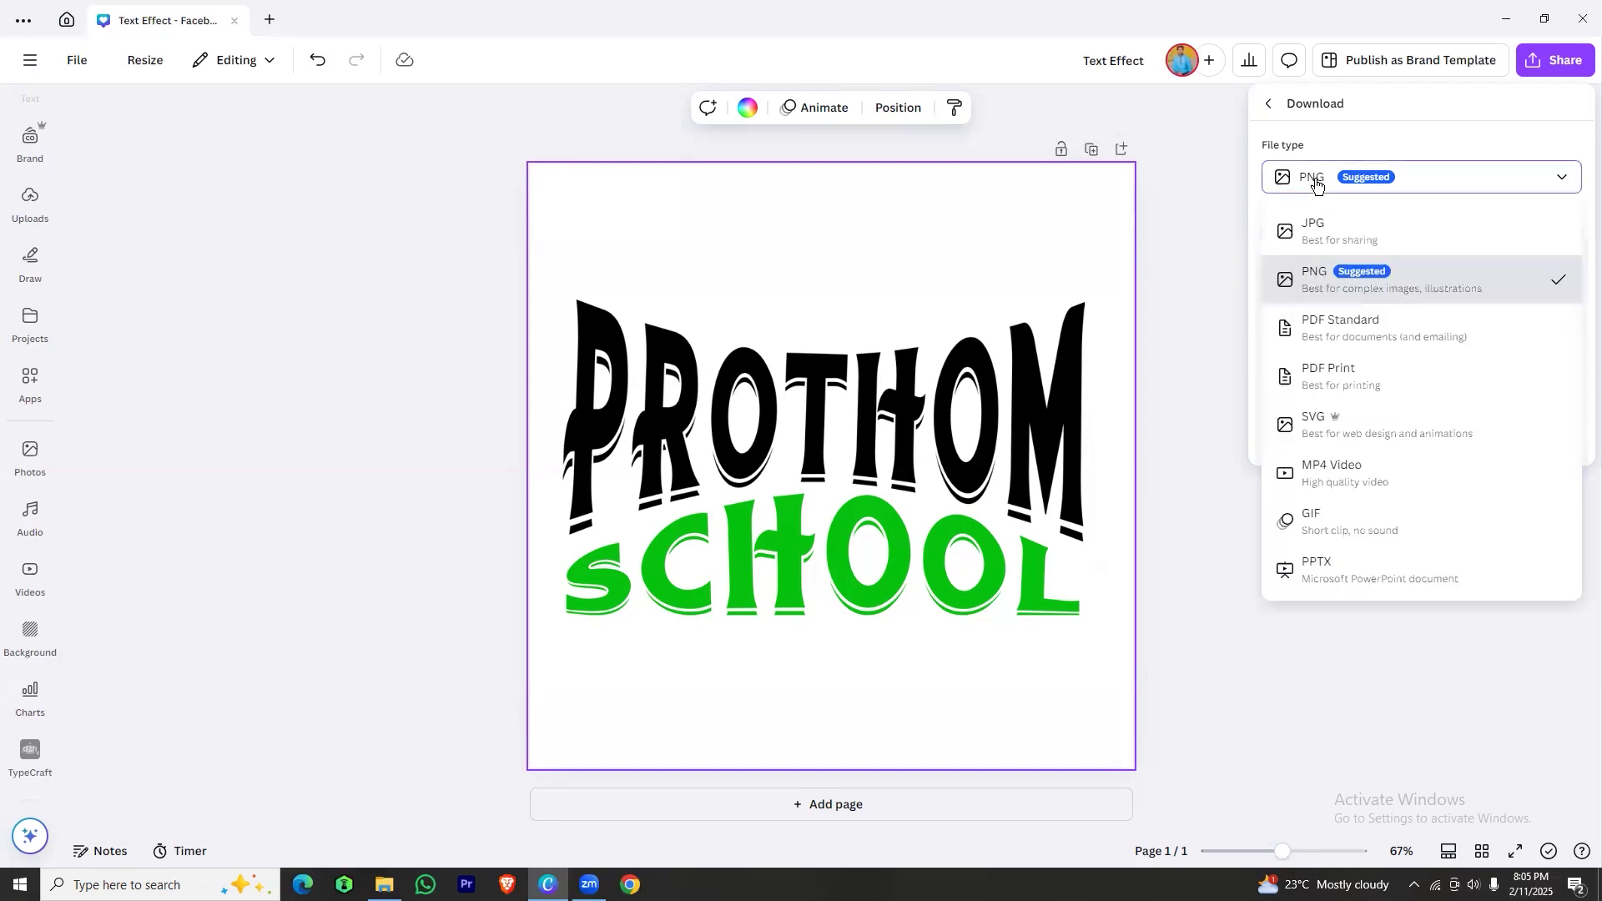
{"action": "left_click", "coordinate": [1333, 224]}
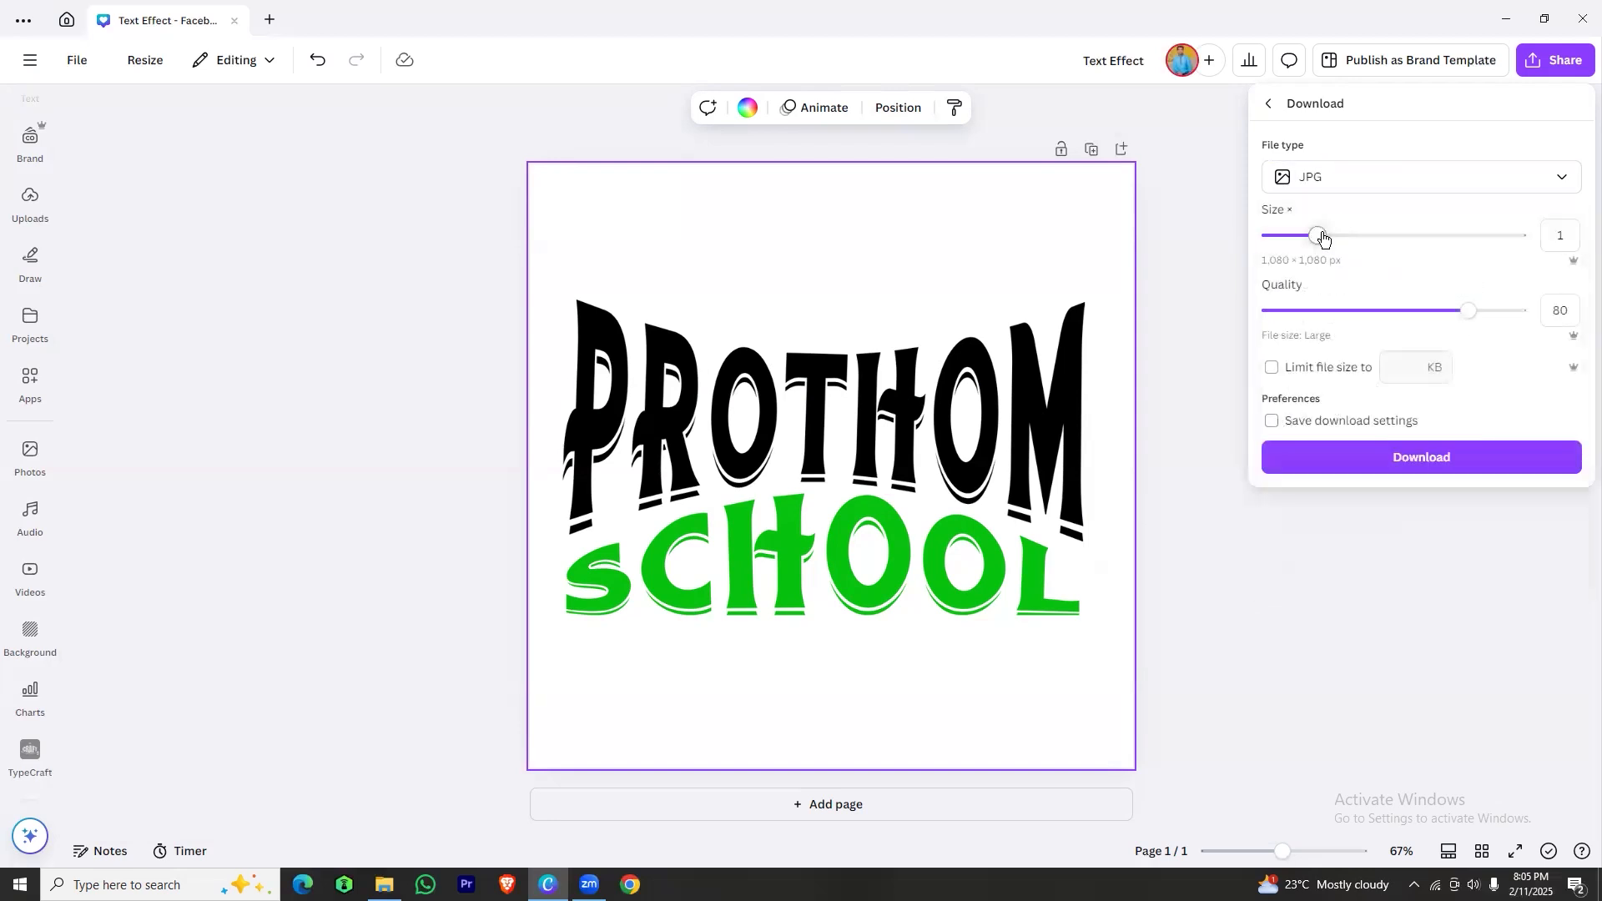
{"action": "left_click_drag", "start_coordinate": [1469, 311], "coordinate": [1580, 312]}
{"action": "left_click", "coordinate": [1321, 461]}
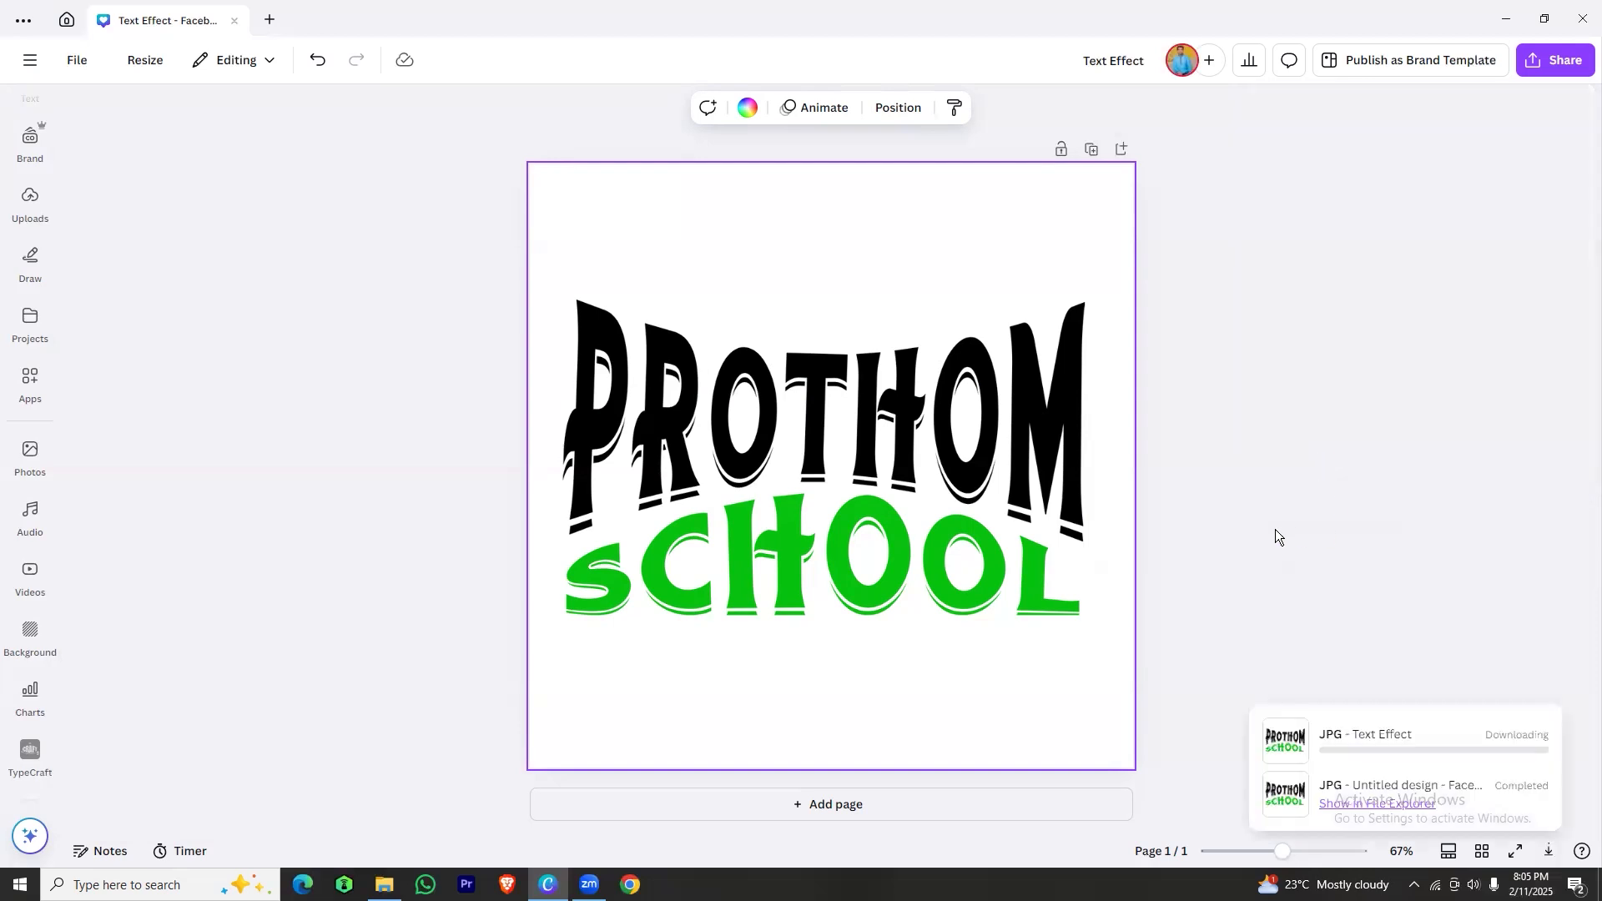